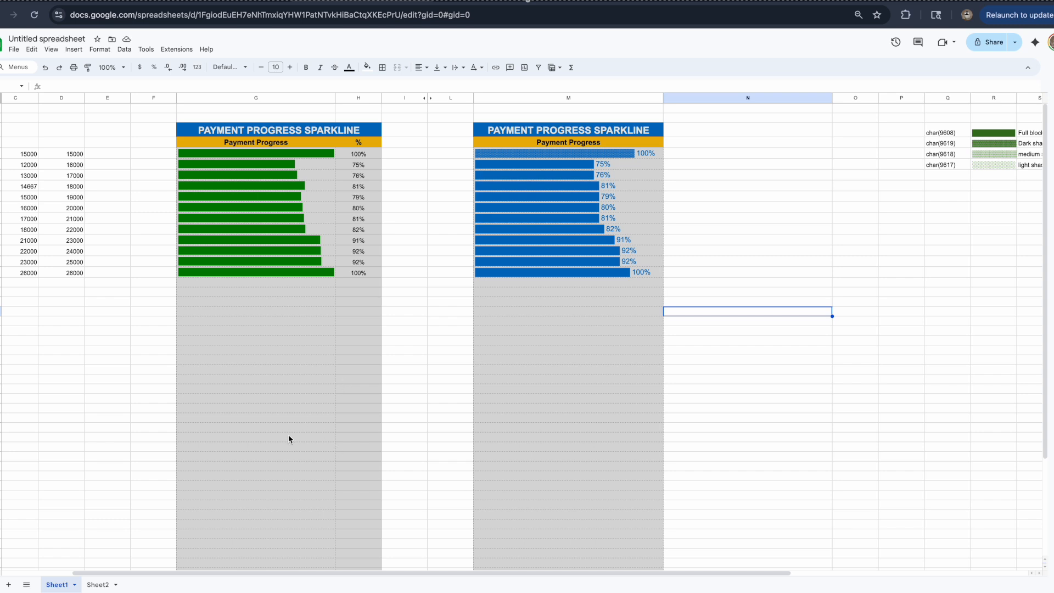
- Examine the sparkline formulas in G5:G8, the percentage formula in H5 and the bar formula copied down column M
left_click(230, 157)
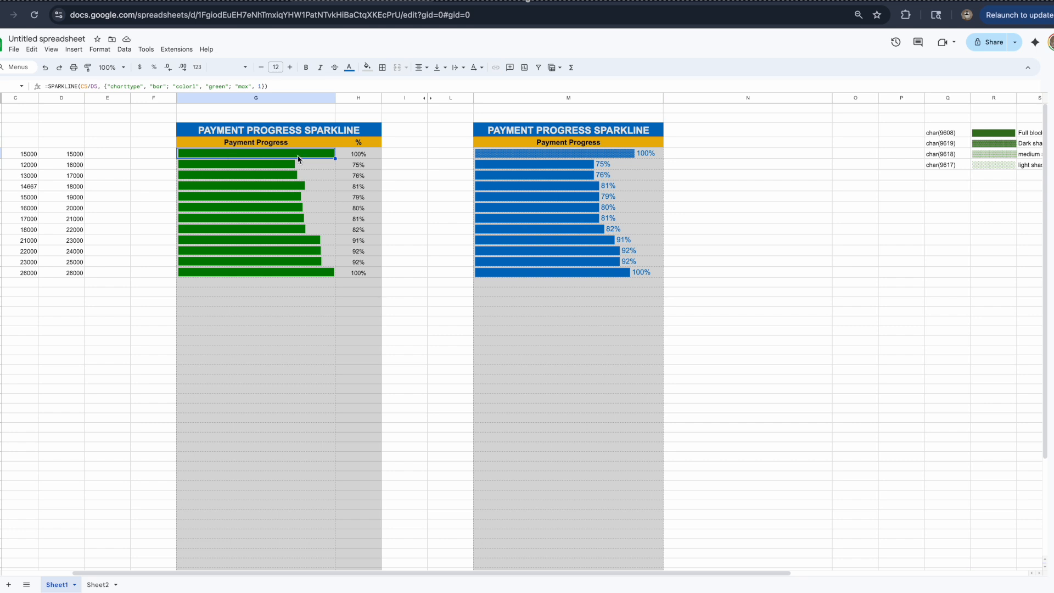
left_click(345, 160)
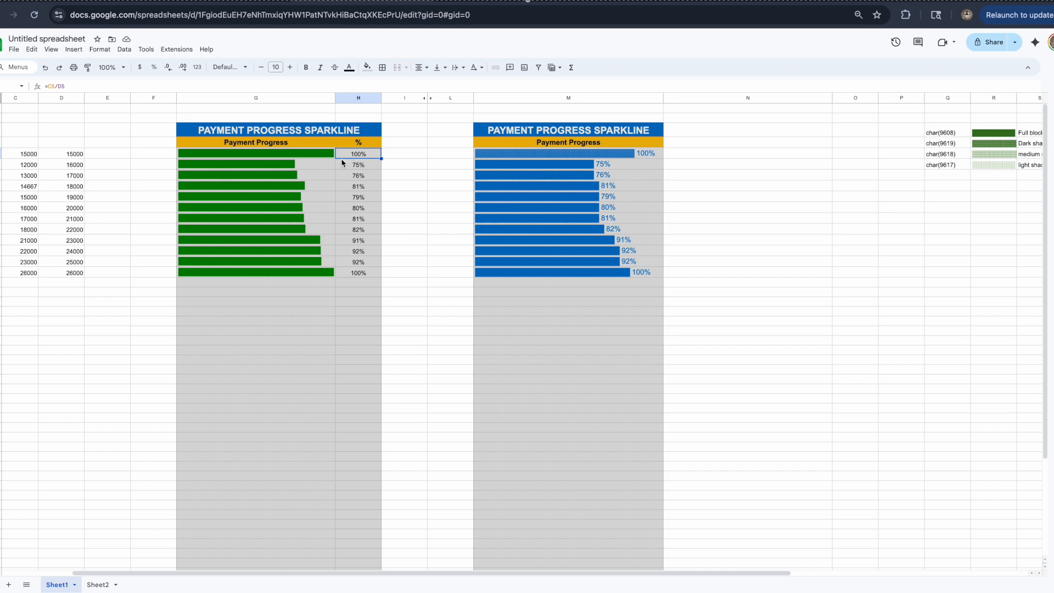
left_click(324, 163)
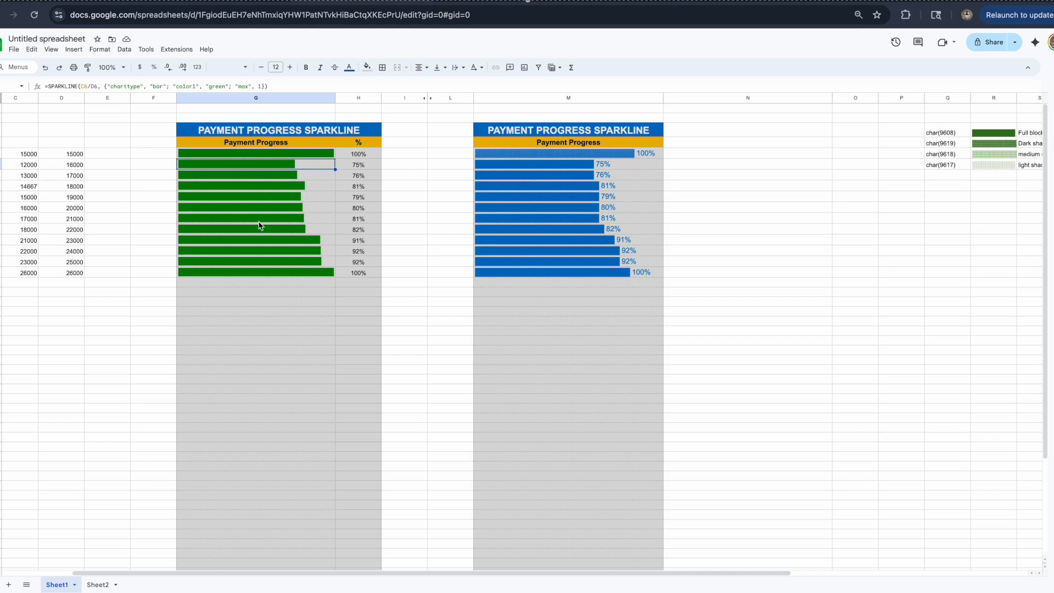
left_click(251, 158)
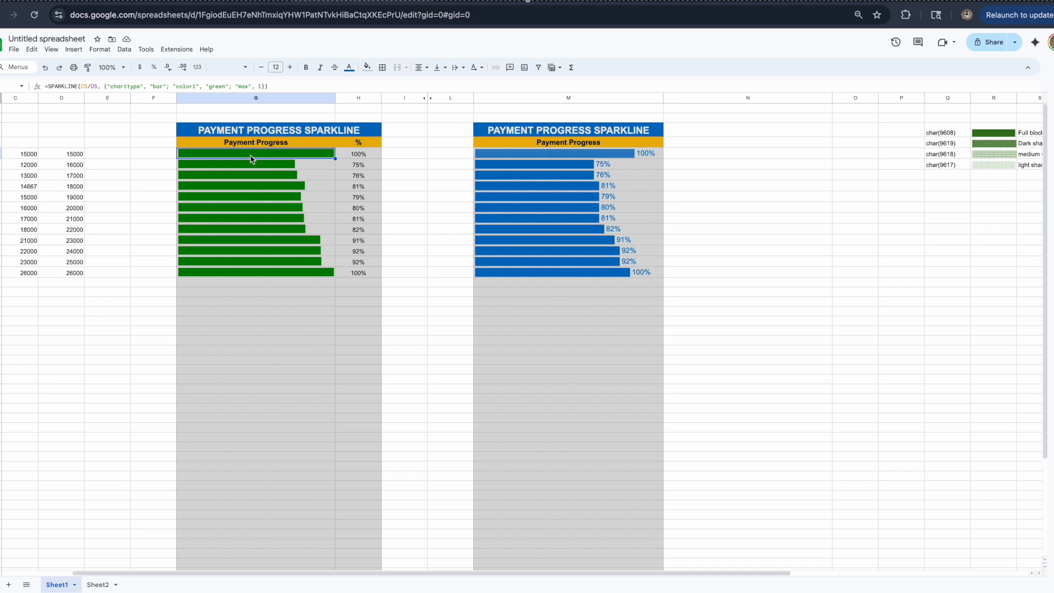
key("Right")
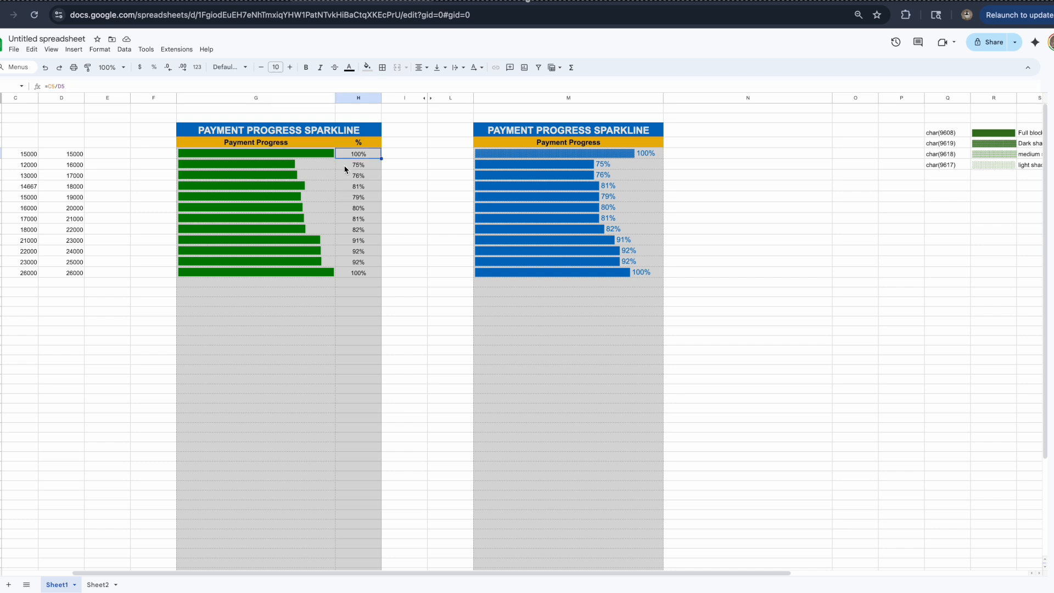
left_click(234, 168)
left_click(237, 179)
left_click(241, 187)
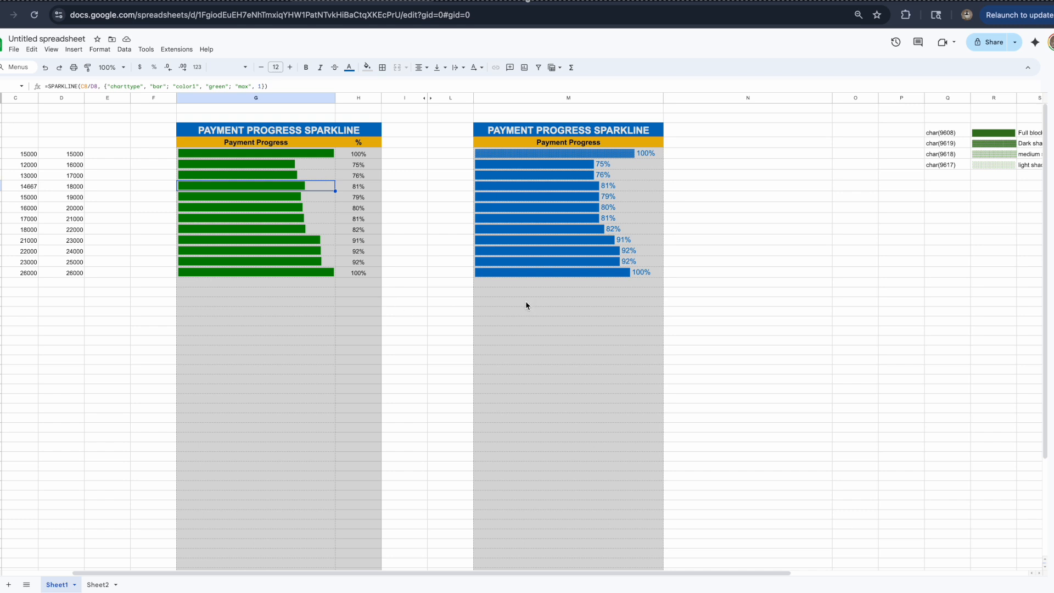
left_click(622, 295)
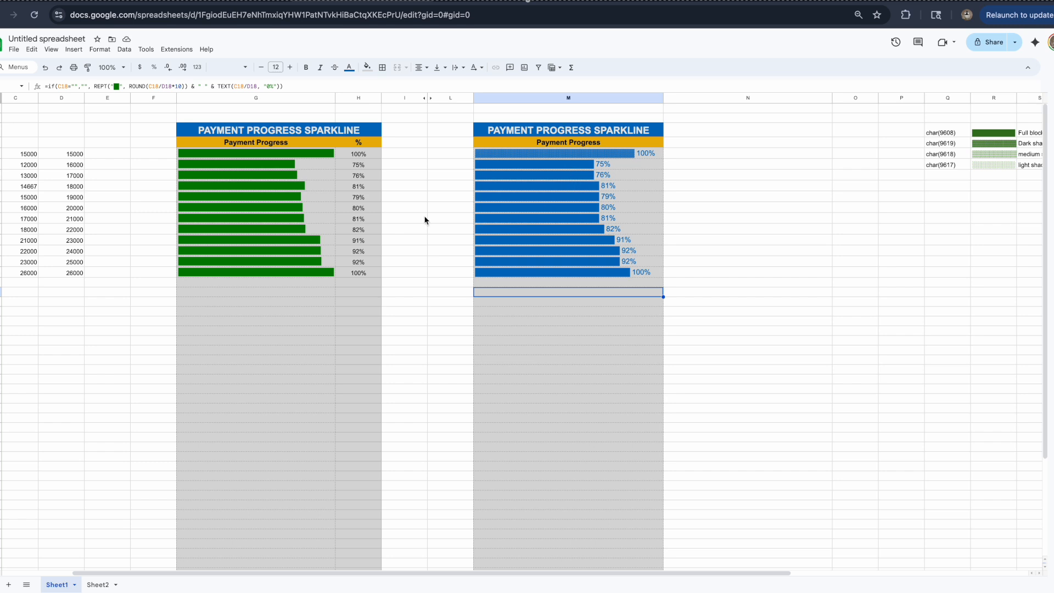
left_click(716, 250)
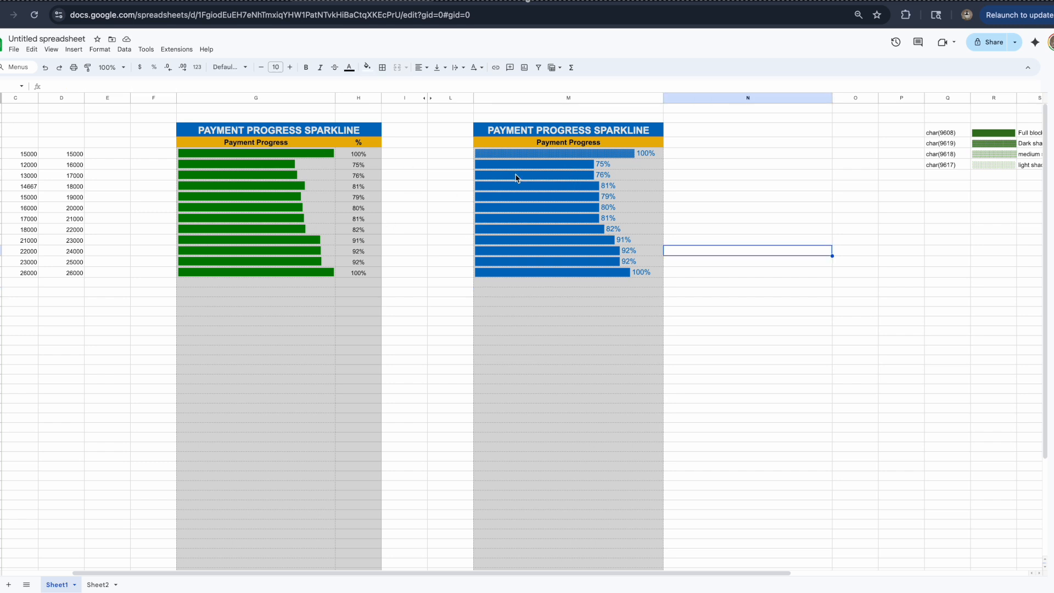
- Compare the SPARKLINE formula in G5 with the REPT formula in M5 at 125% zoom
left_click(112, 67)
left_click(110, 142)
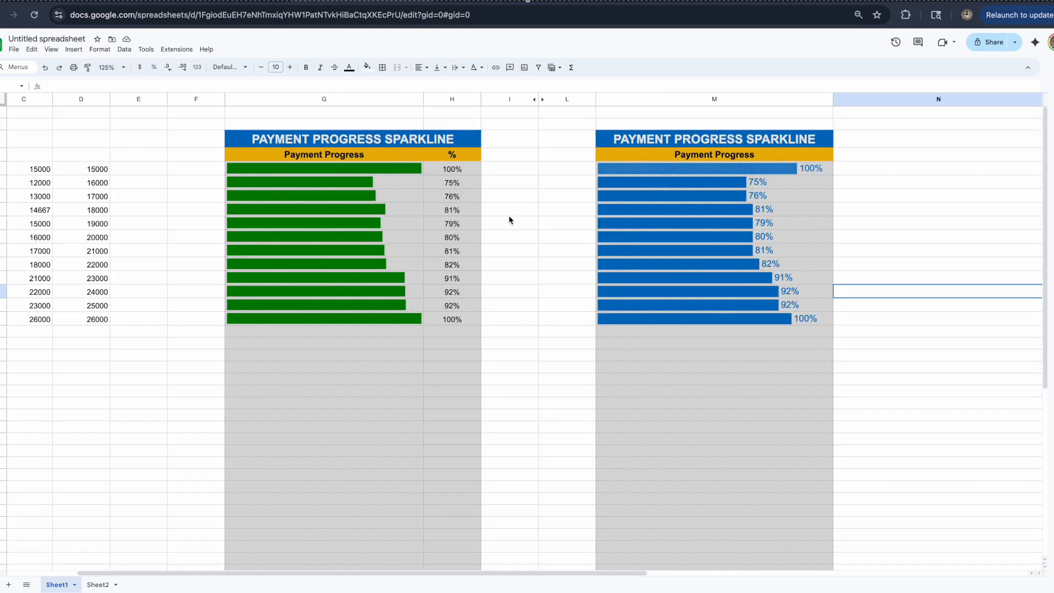
left_click(344, 169)
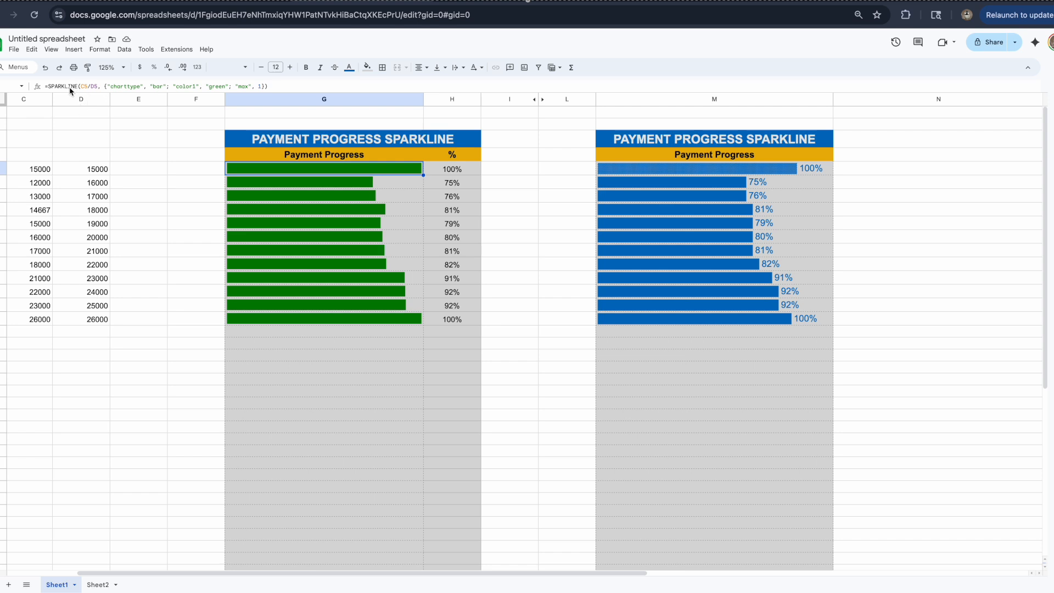
left_click(92, 88)
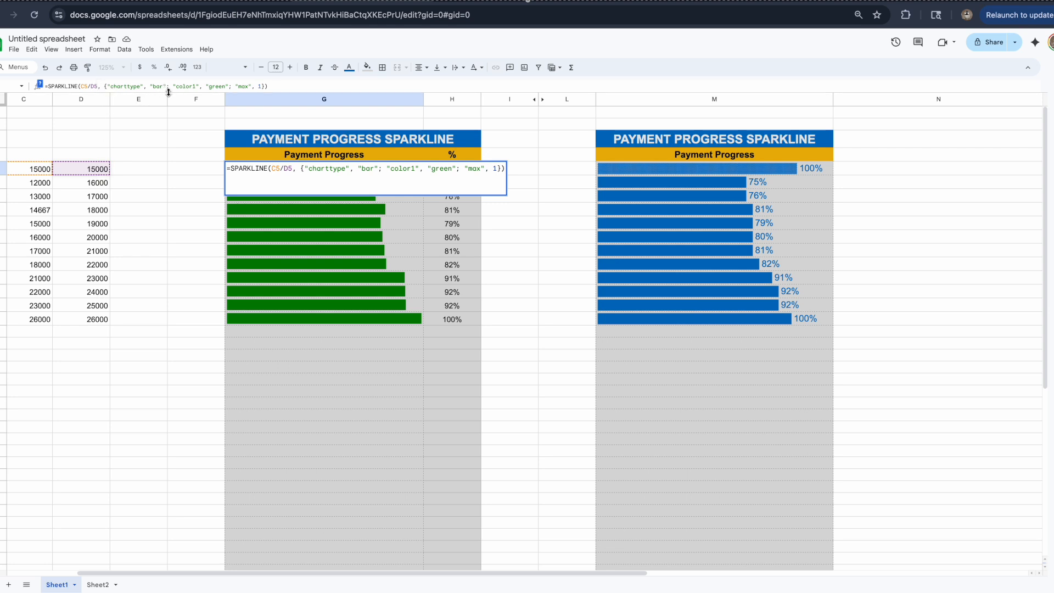
left_click(503, 156)
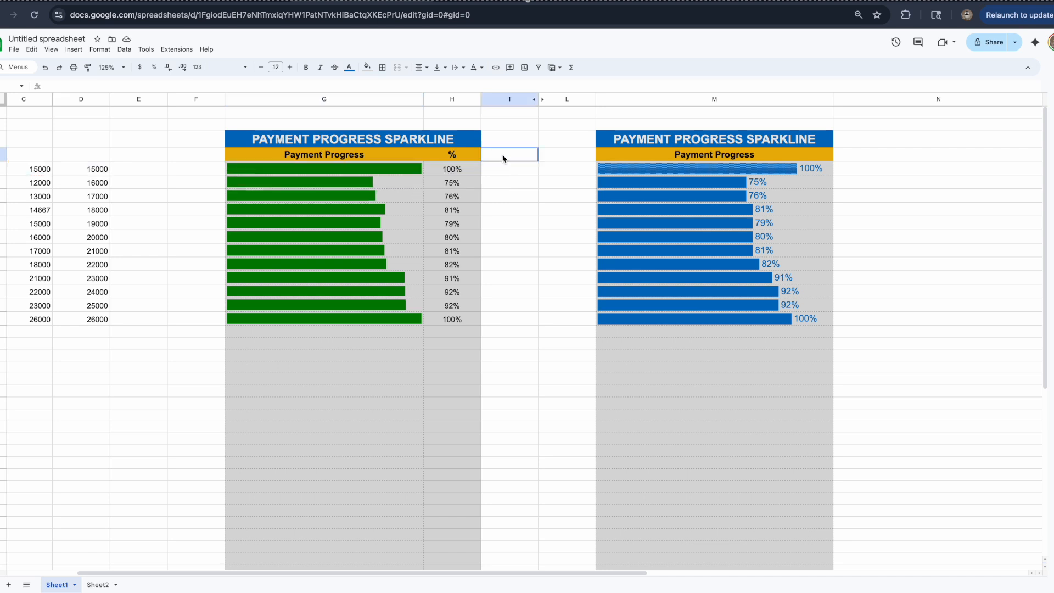
left_click(614, 164)
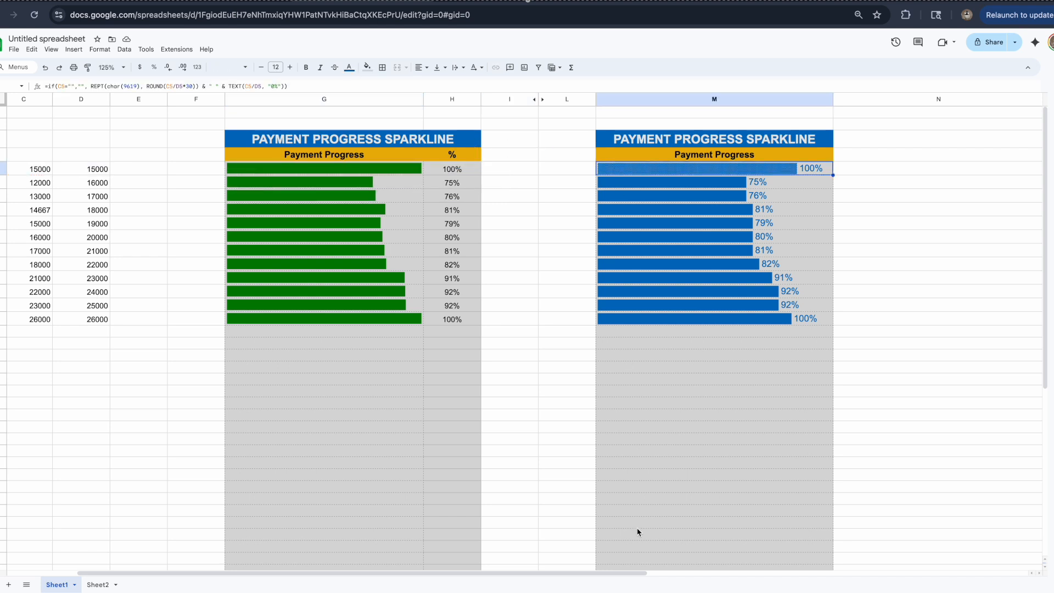
- Examine the REPT formulas in R3:R6 for the full block and the dark, medium and light shade characters
left_click_drag(620, 571, 647, 574)
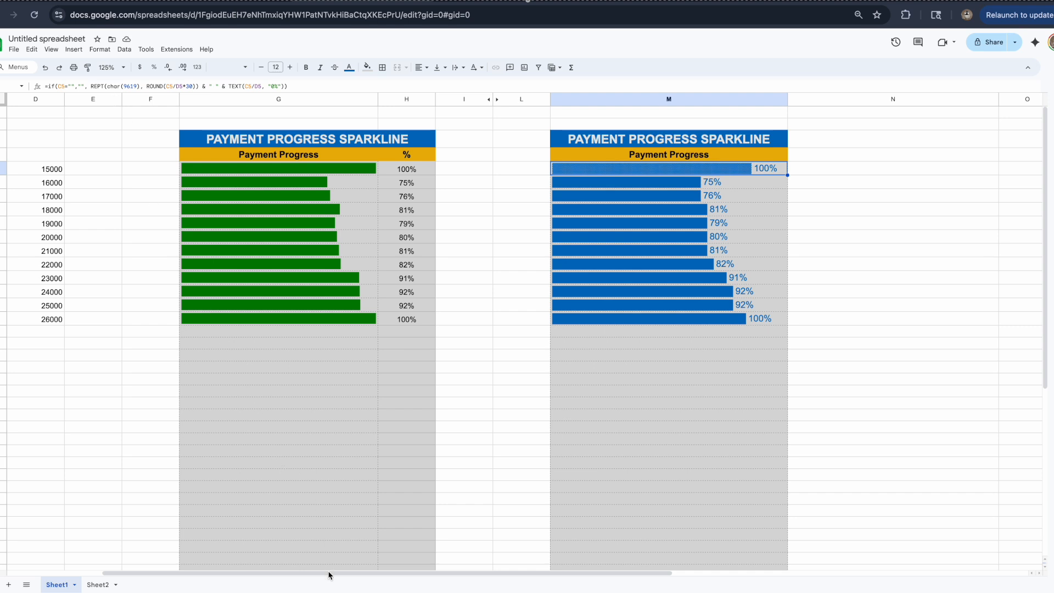
left_click_drag(329, 577, 684, 578)
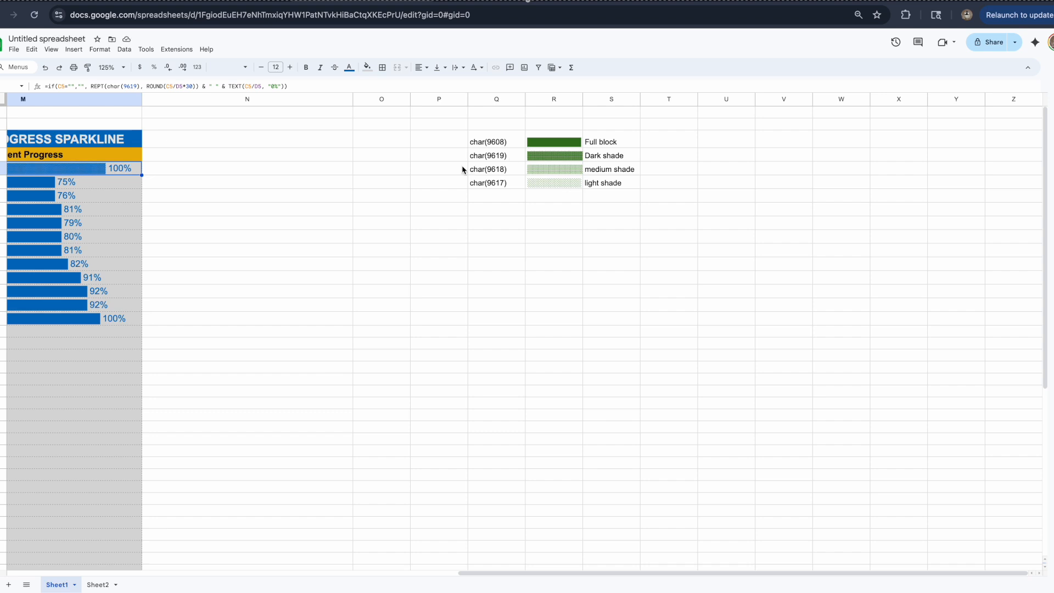
left_click(555, 147)
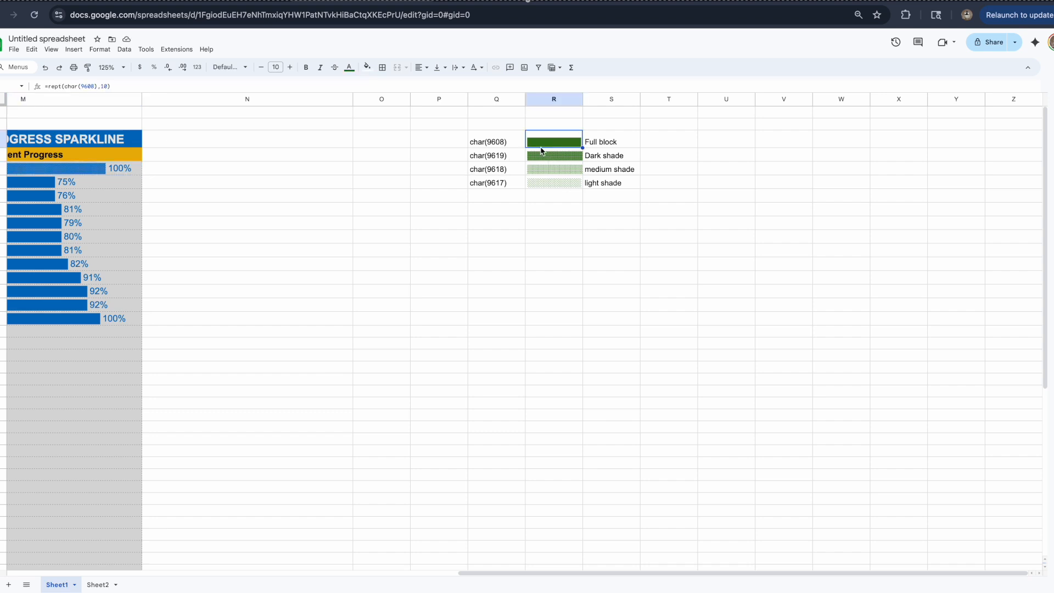
left_click(580, 159)
left_click(578, 174)
left_click(580, 186)
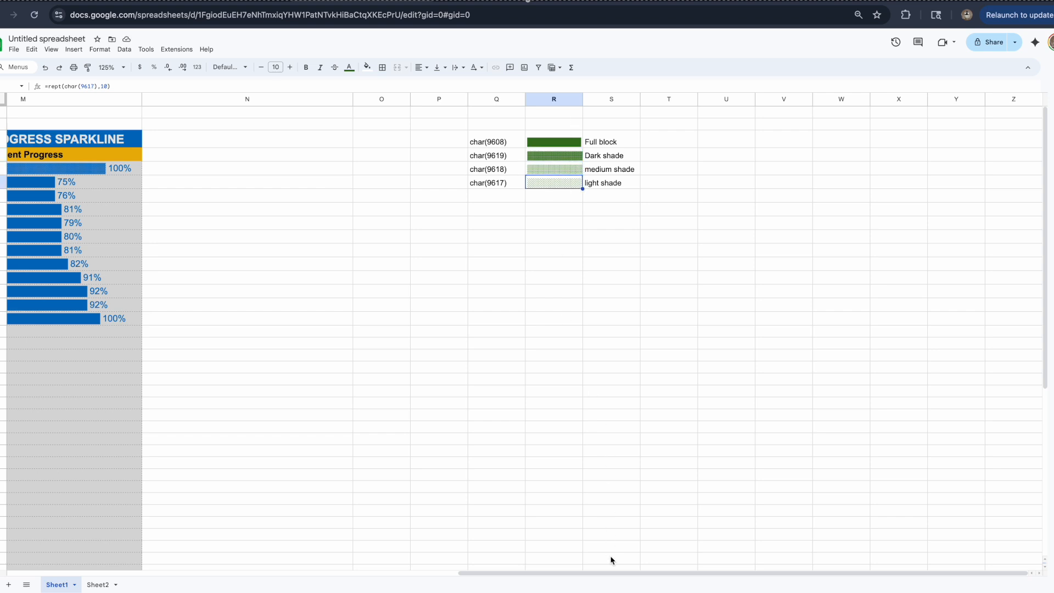
- Review the bar formula in M5 again and set it against the sparkline formula in G5
left_click_drag(567, 573, 330, 573)
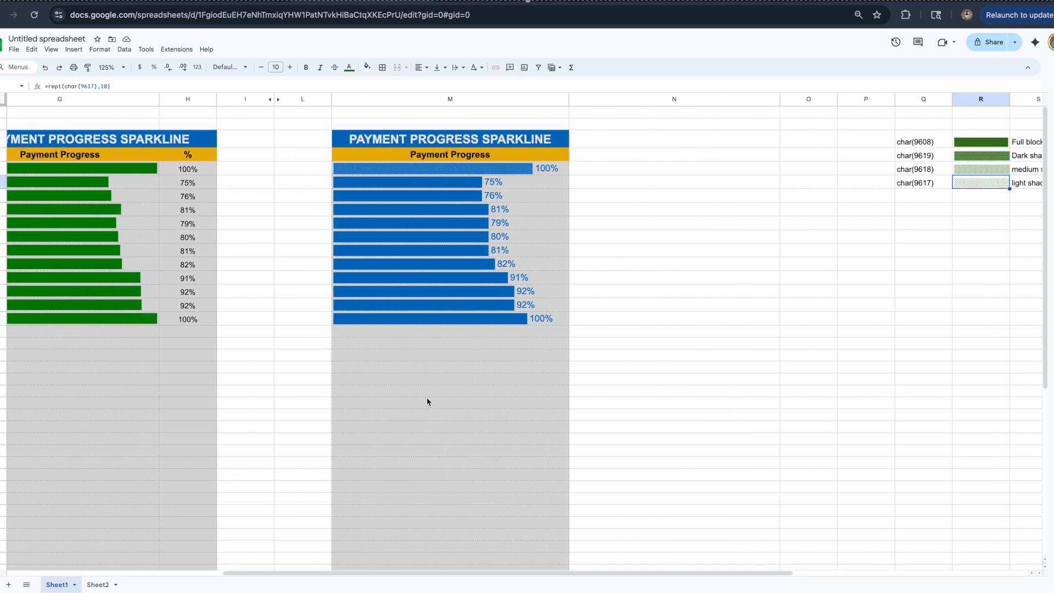
left_click(409, 173)
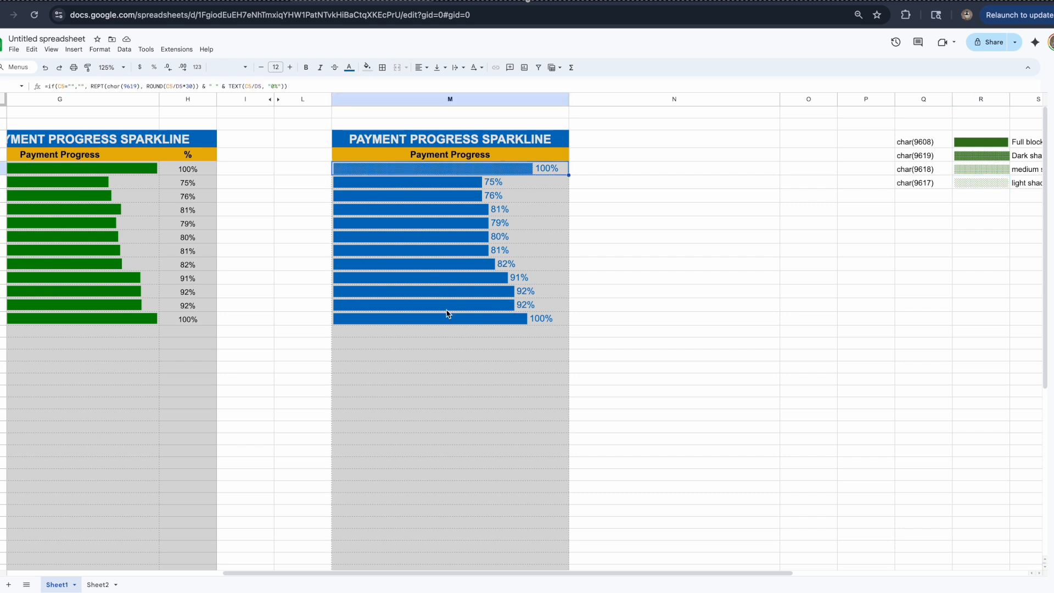
left_click_drag(372, 573, 221, 566)
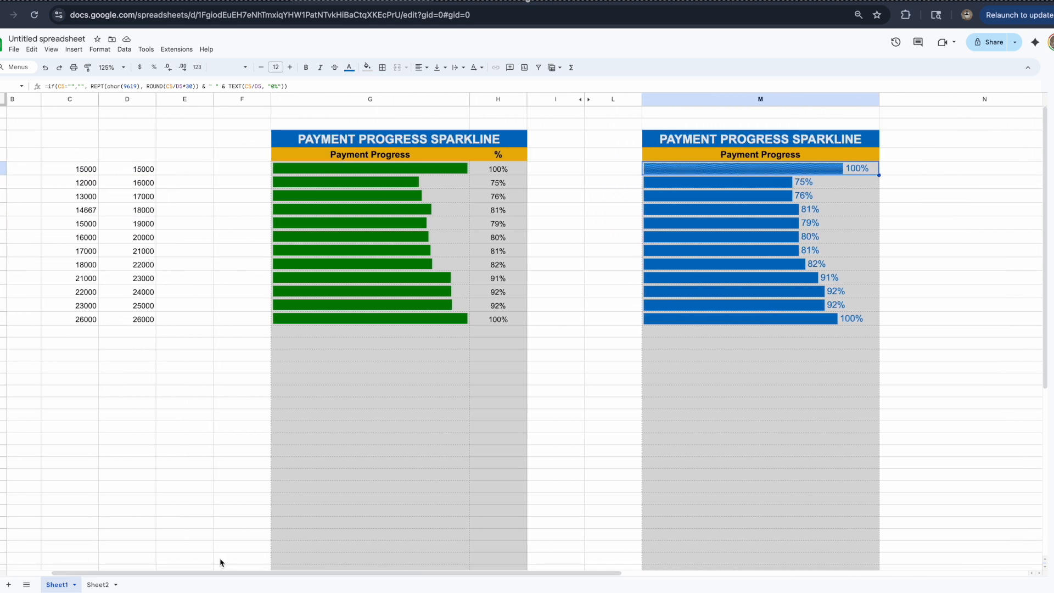
left_click(291, 172)
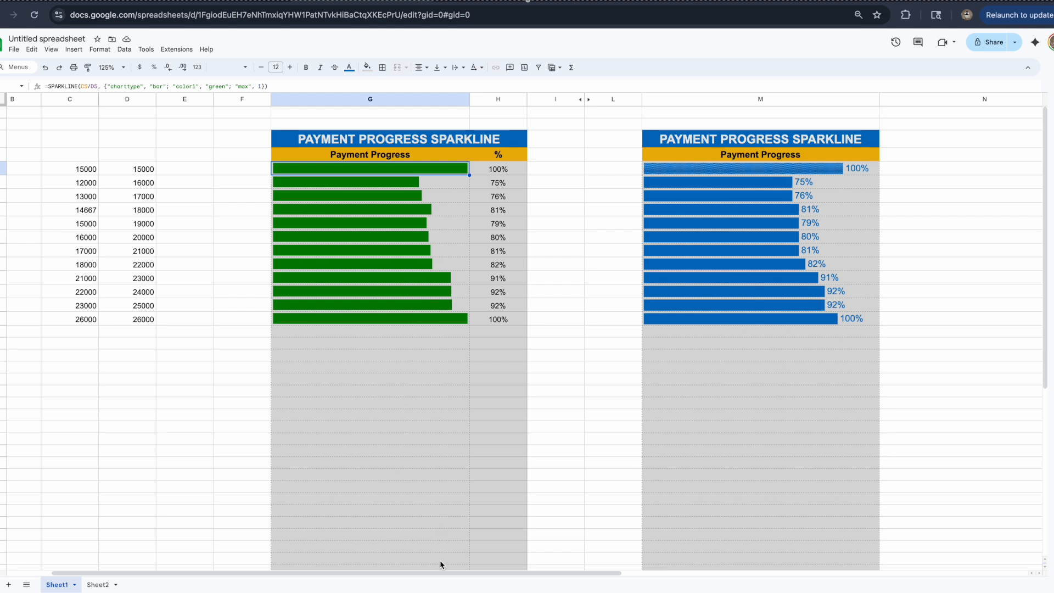
- Begin a REPT formula in cell N5, beside the first blue progress bar
left_click_drag(442, 572, 507, 578)
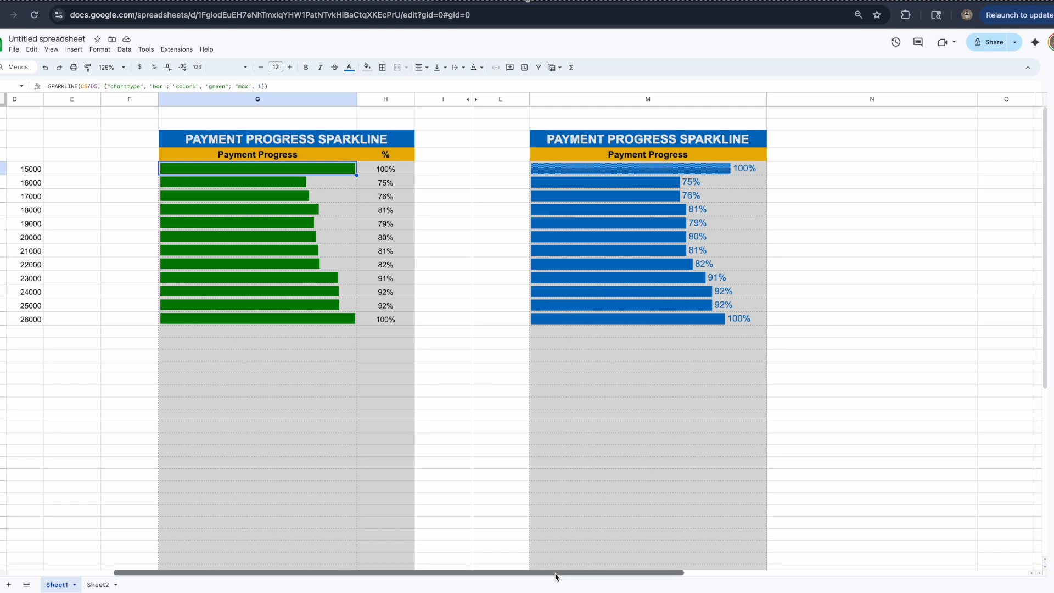
left_click_drag(585, 574, 699, 560)
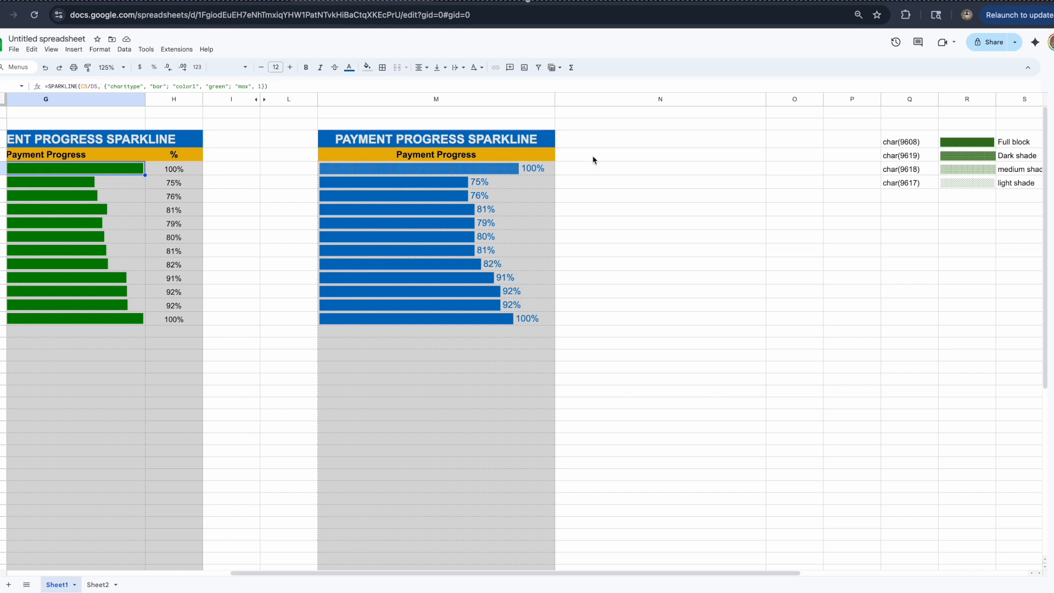
left_click(582, 174)
type("=")
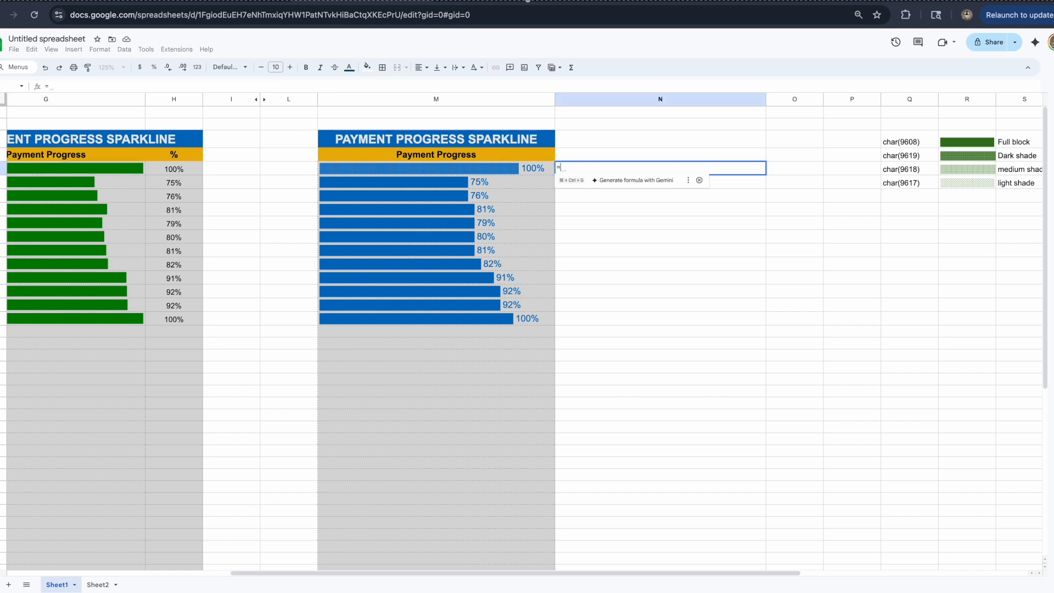
type("r")
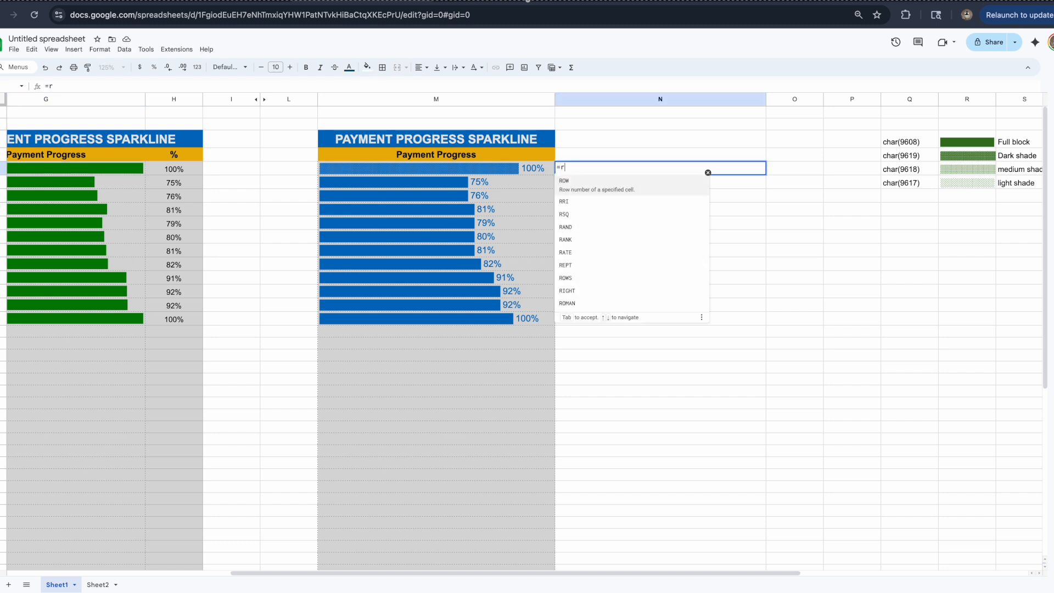
type("ep")
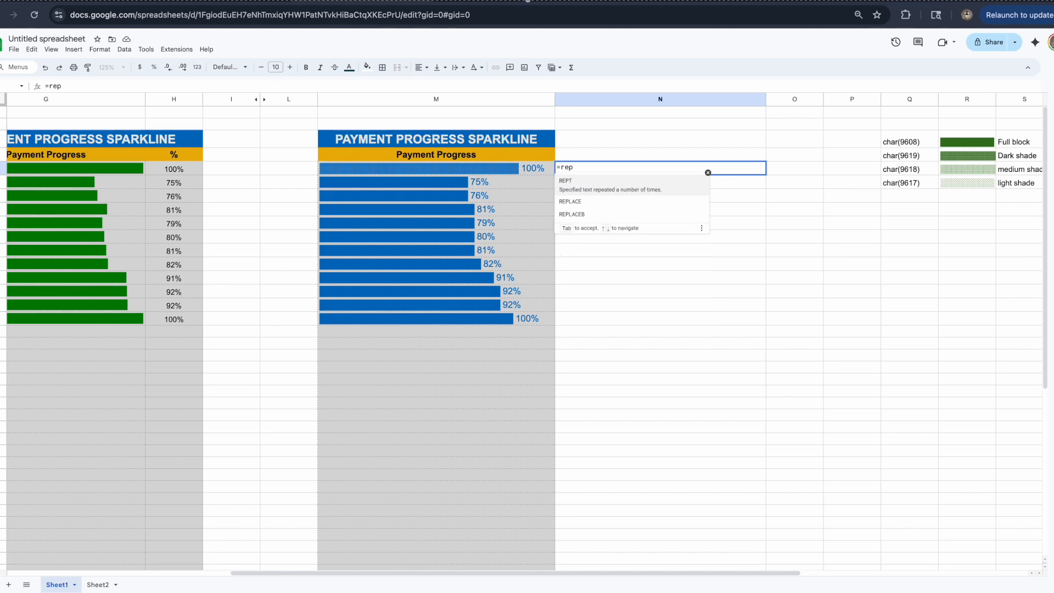
left_click(585, 187)
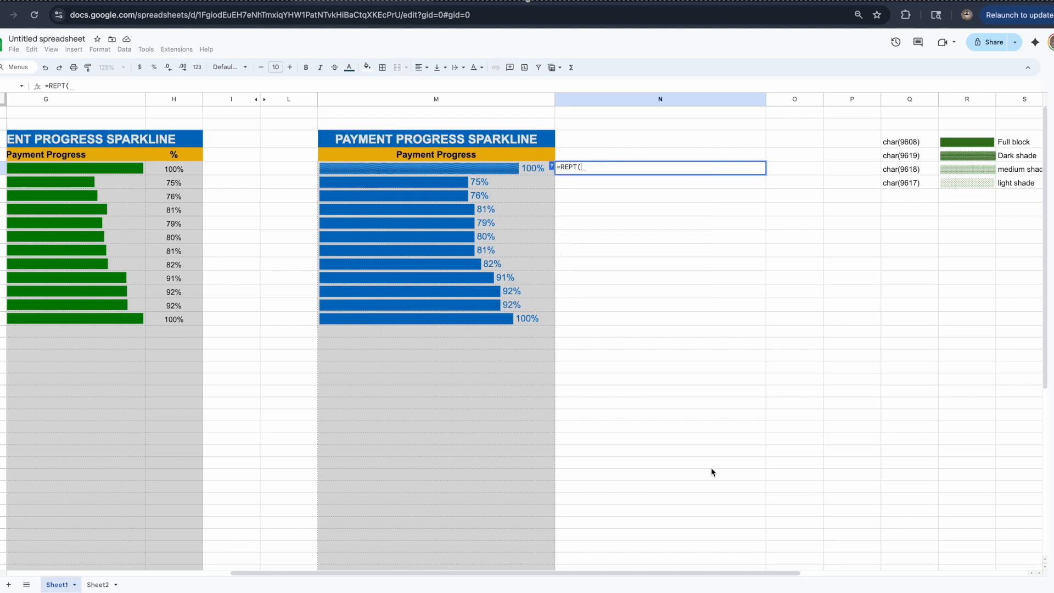
- Add char(9619) as the repeated character in the N5 REPT formula and start a ROUND function for the repeat count
left_click_drag(606, 572, 709, 560)
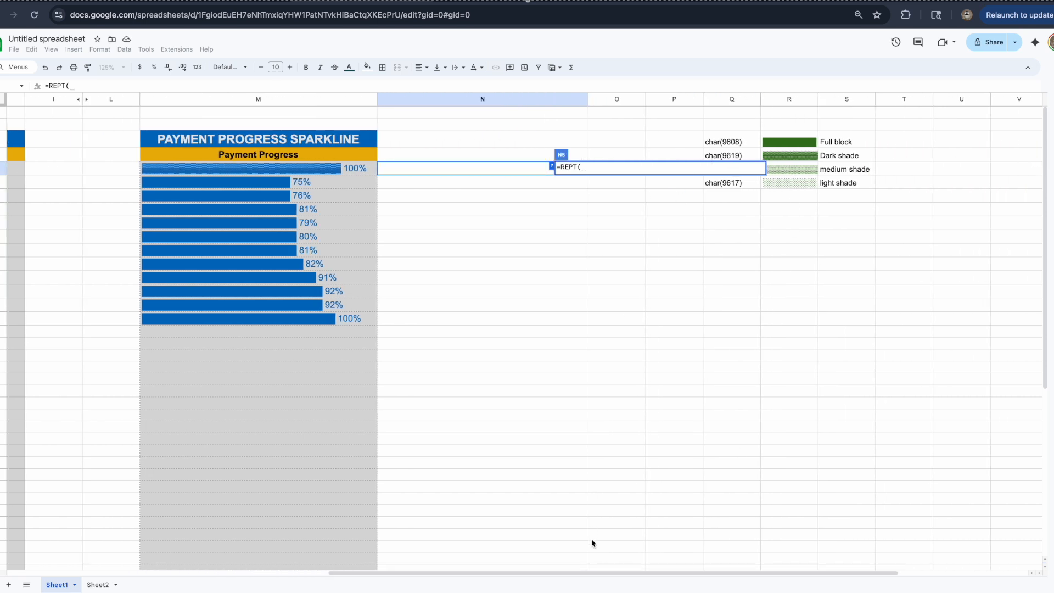
left_click_drag(592, 572, 529, 570)
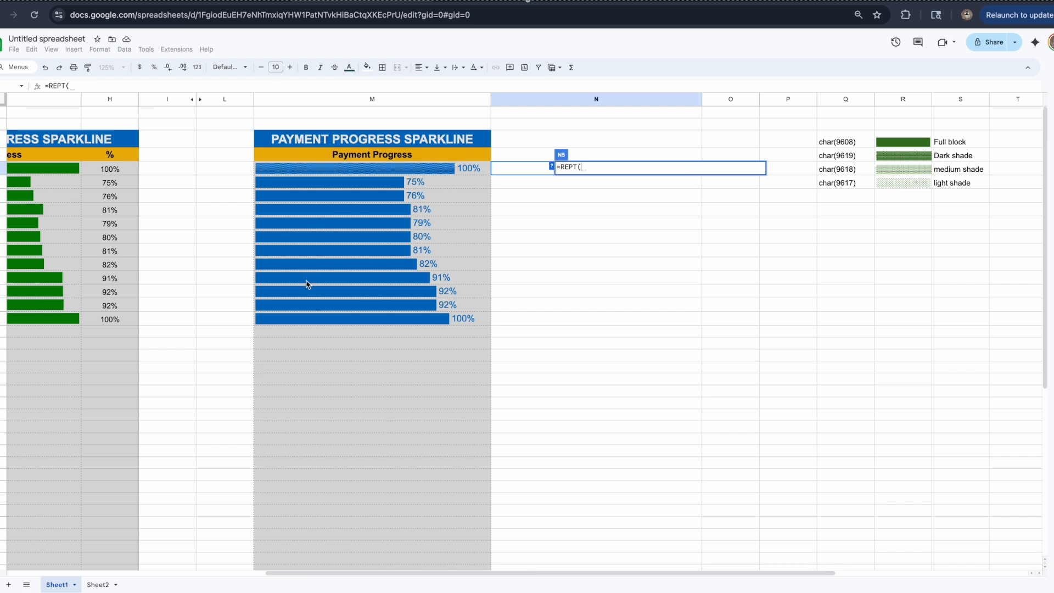
left_click(95, 87)
type("char")
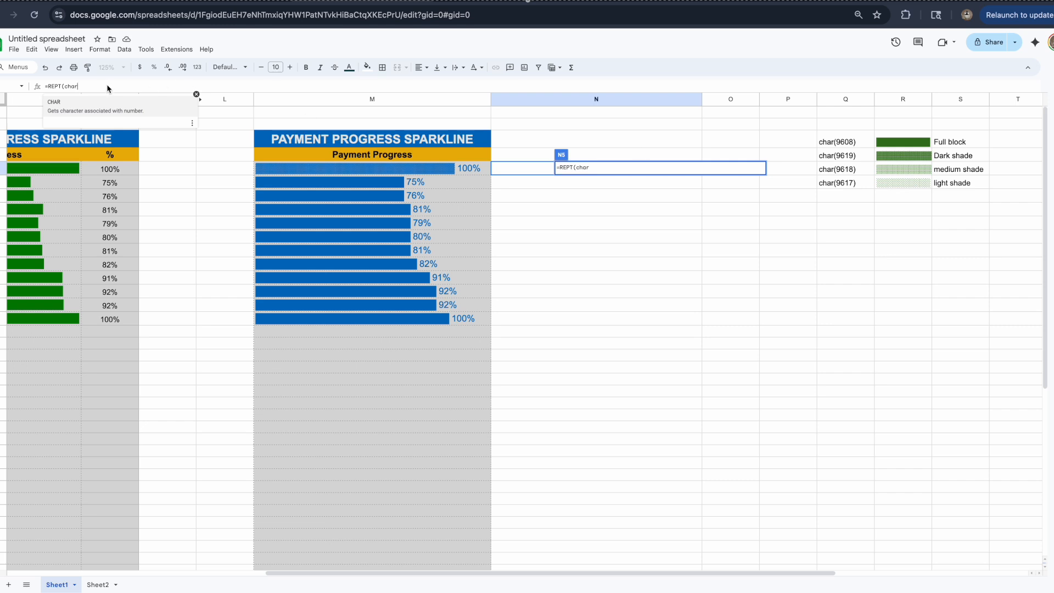
type("(9")
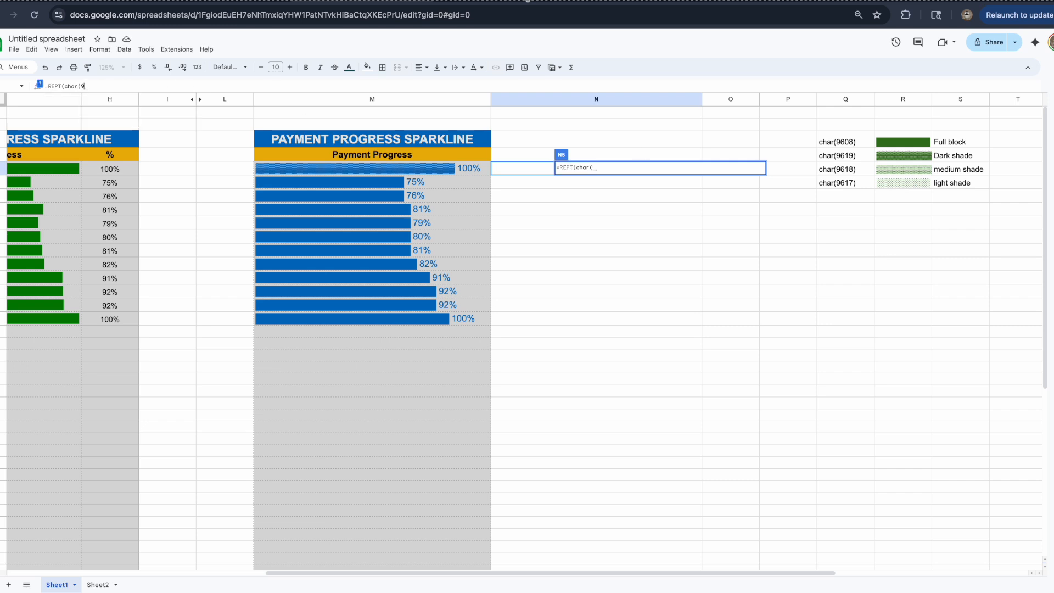
type("619),round")
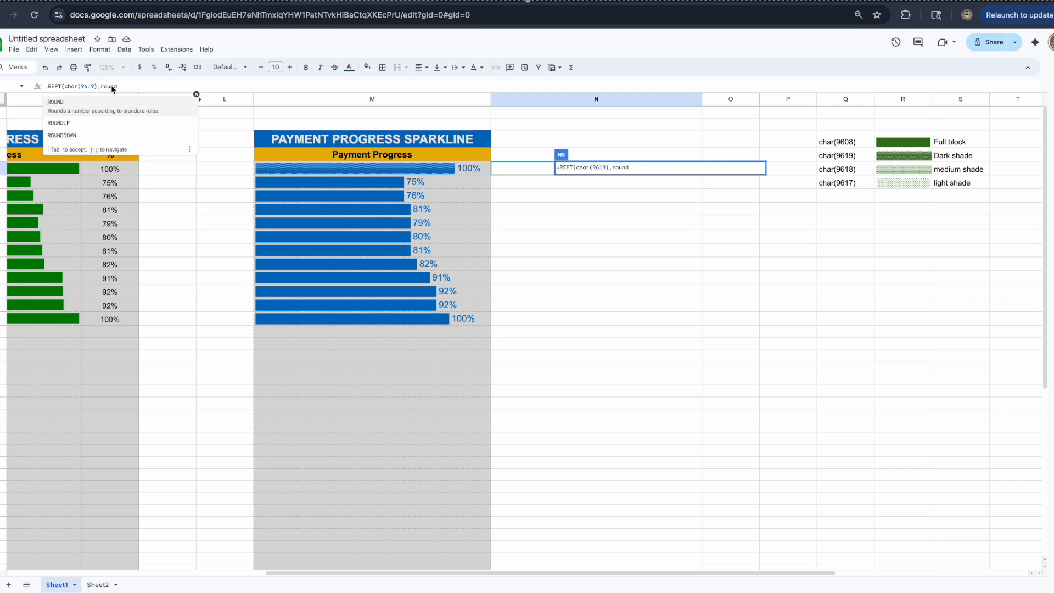
left_click(103, 108)
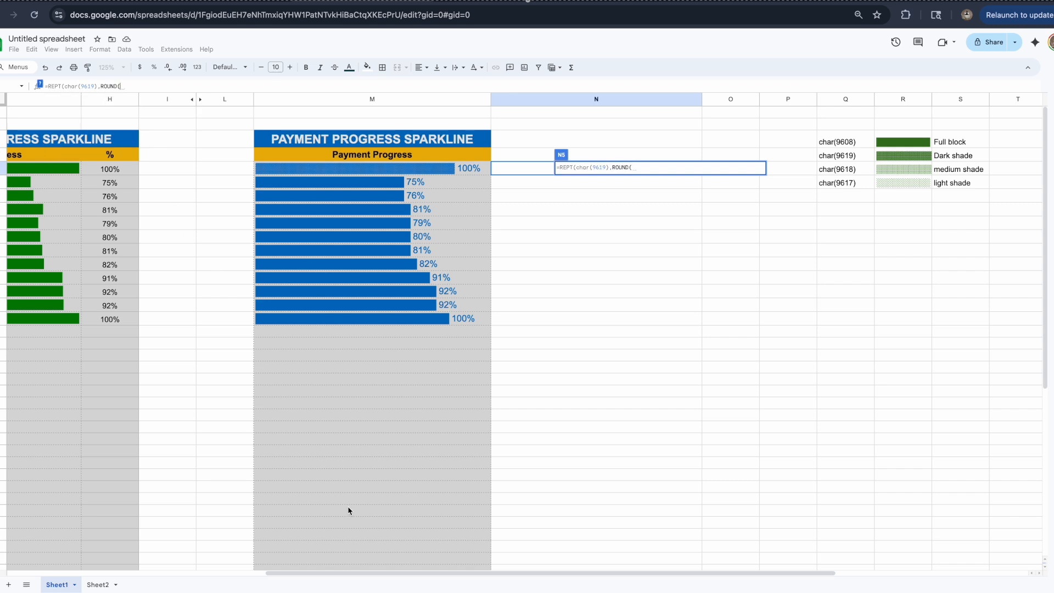
- Inside the ROUND function, divide C5 by D5 and append a multiplication operator
left_click_drag(347, 574, 151, 574)
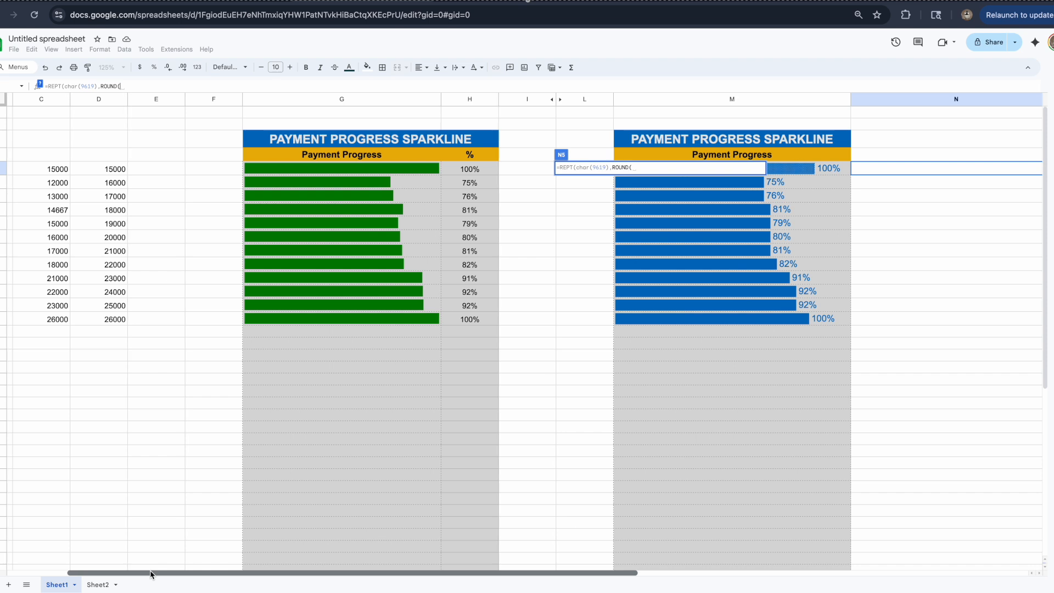
left_click_drag(150, 574, 131, 574)
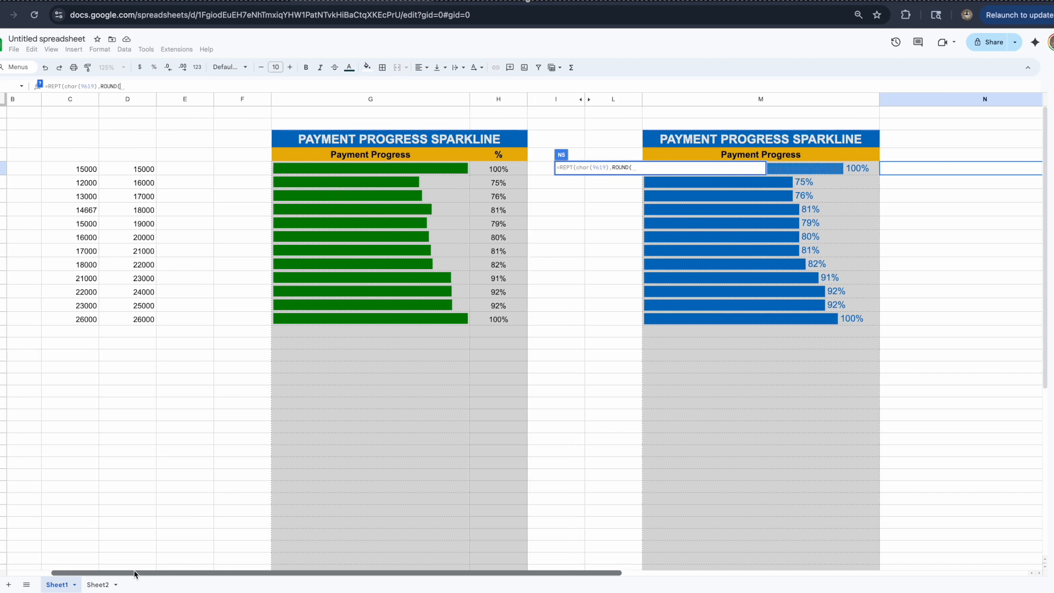
left_click(97, 175)
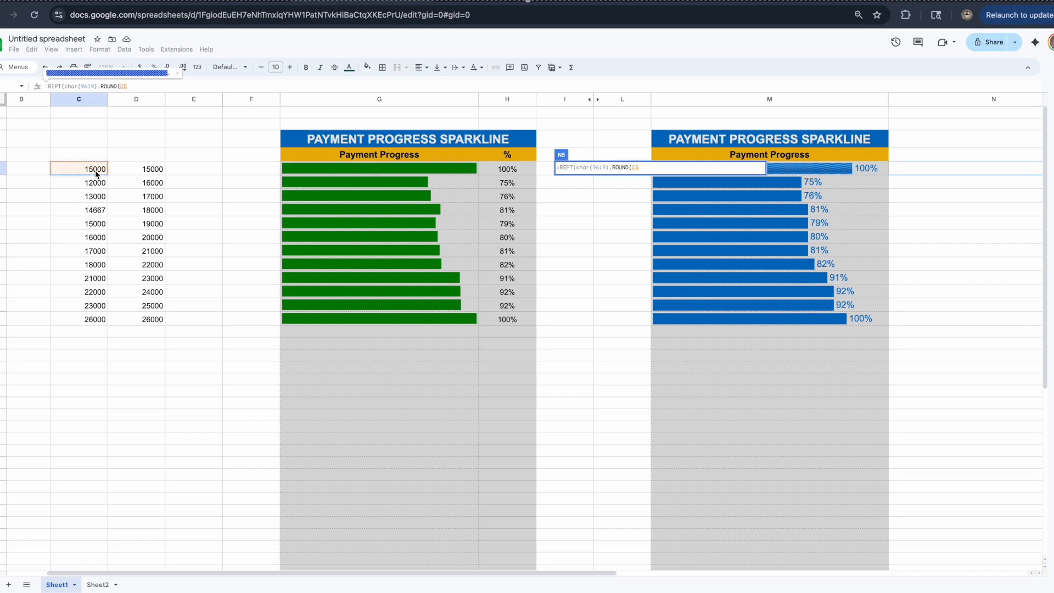
type("/")
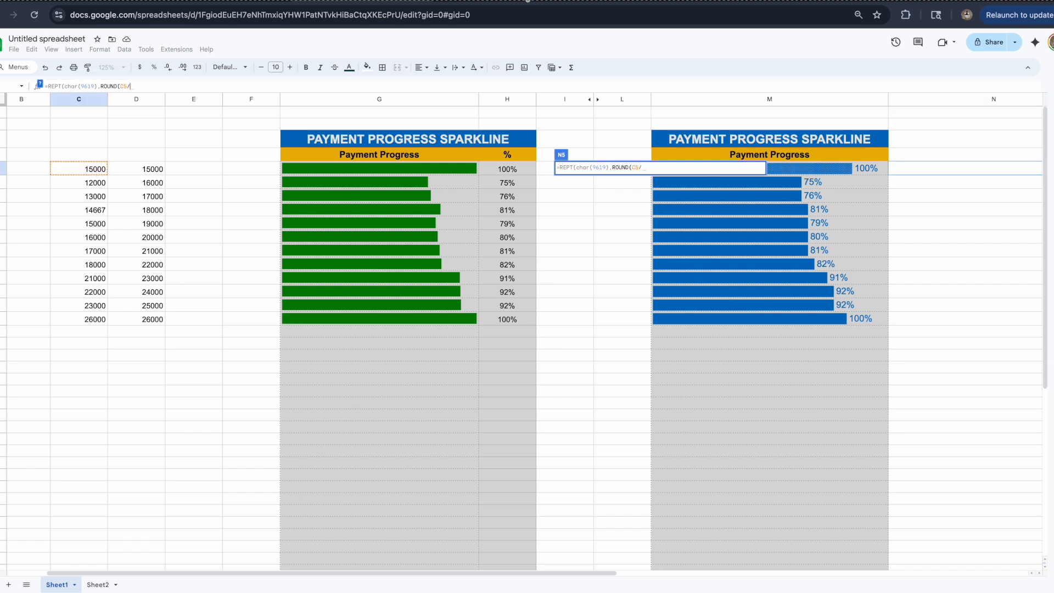
left_click(148, 172)
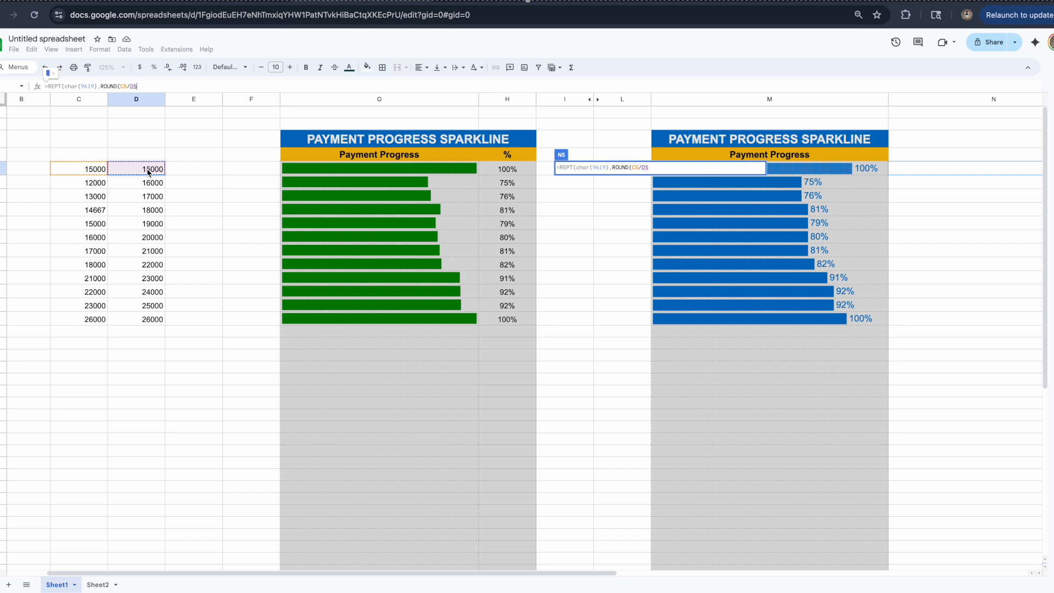
type("*")
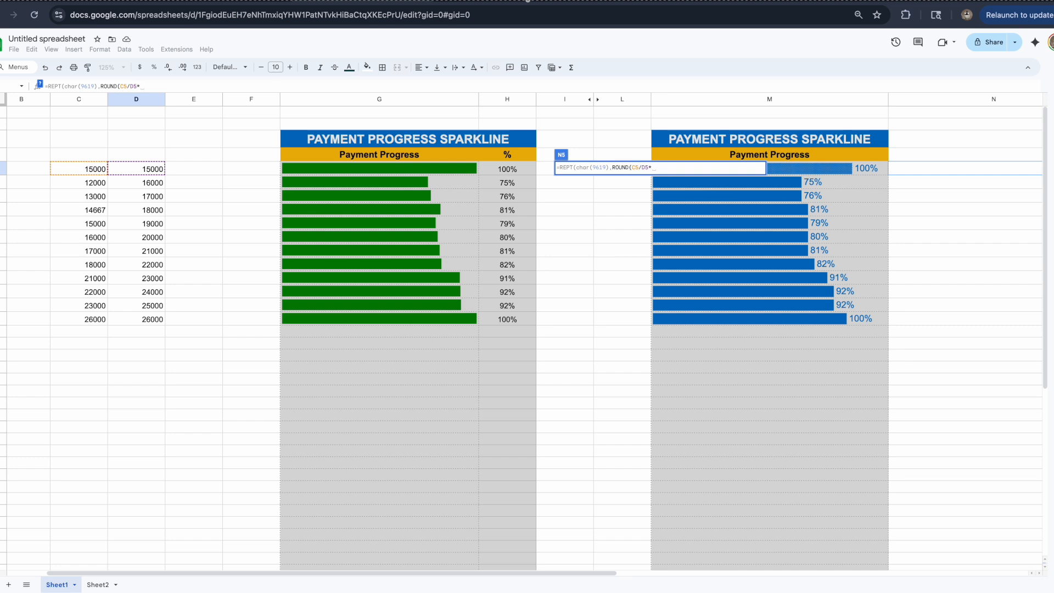
- Try 30, 50 and 10 in turn as the bar-length multiplier in the ROUND function
type("30")
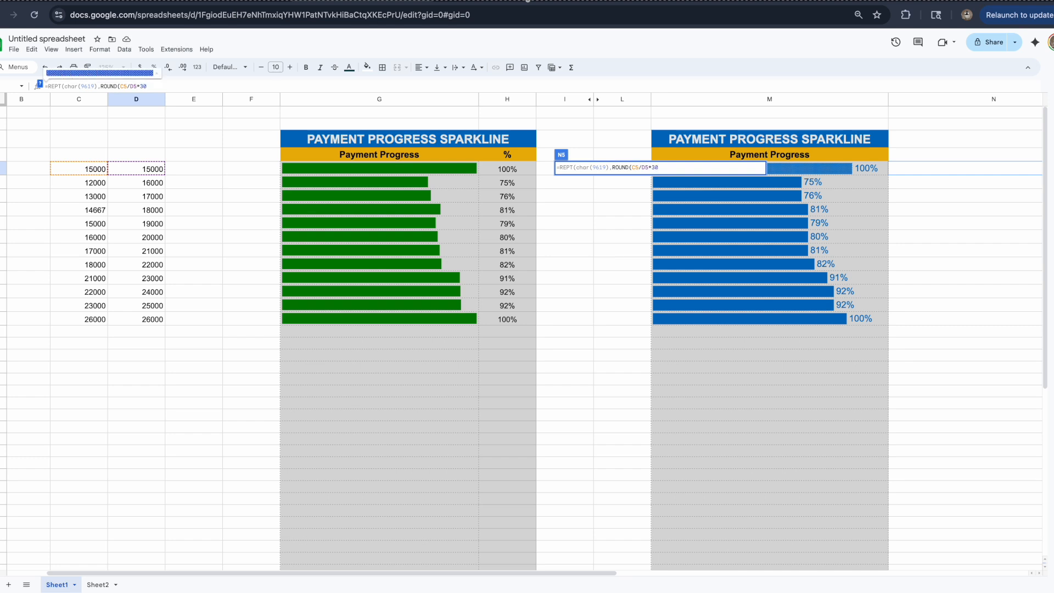
key("BackSpace")
key("BackSpace")
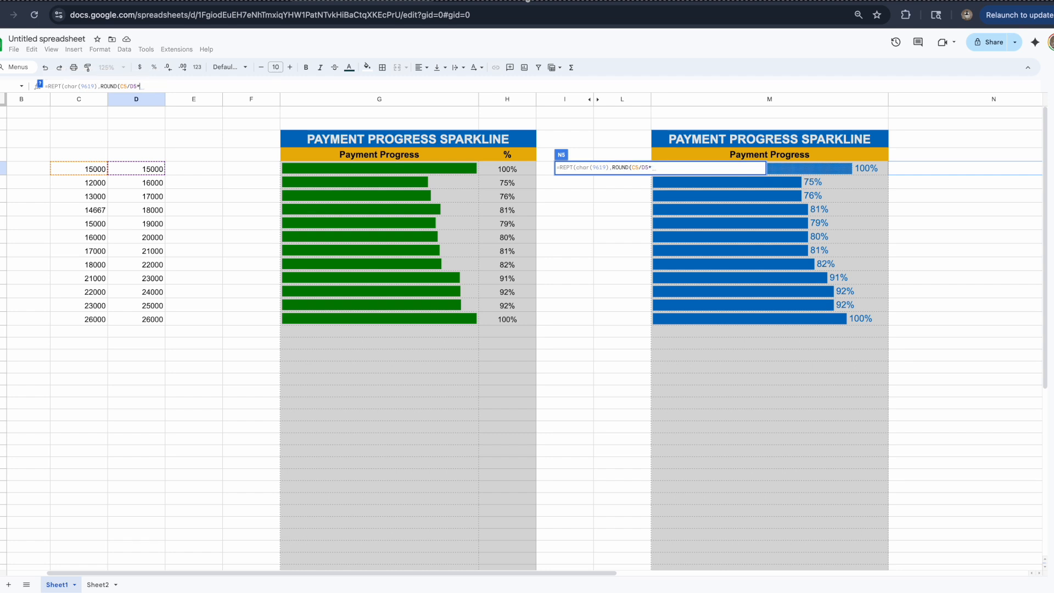
type("50")
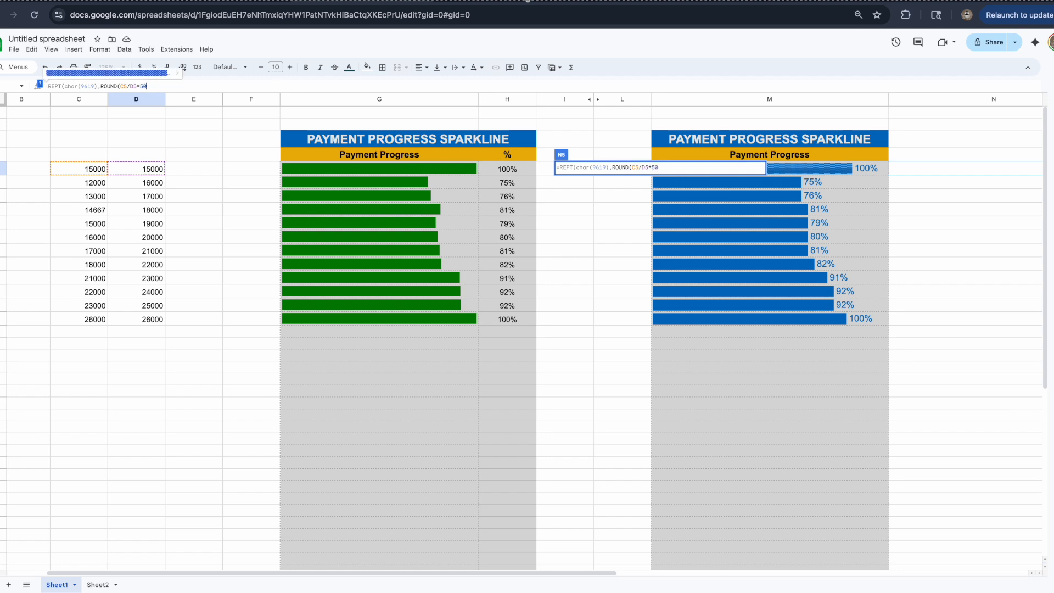
key("BackSpace")
key("BackSpace")
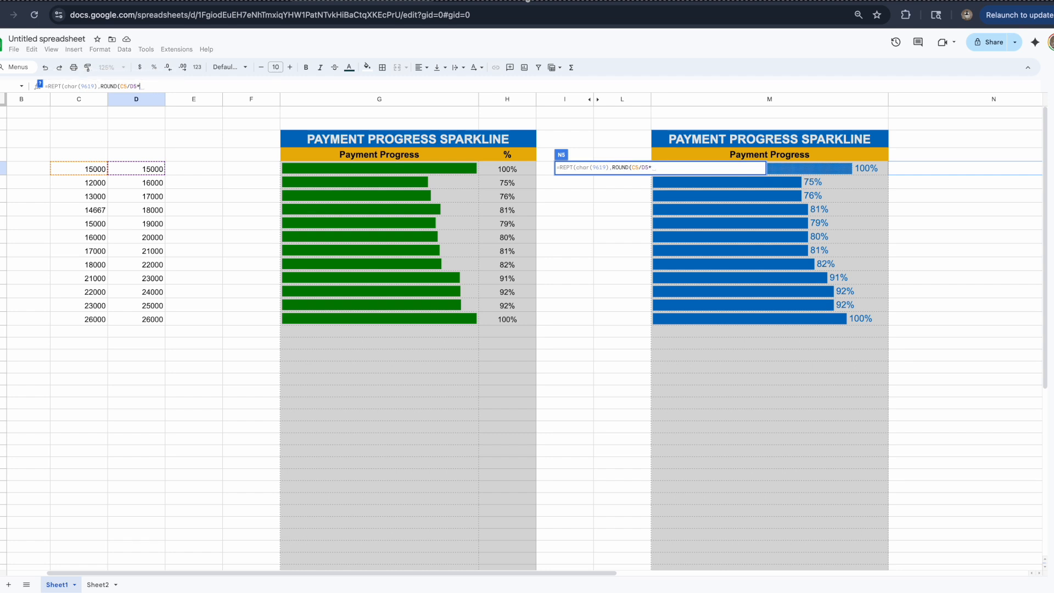
type("10")
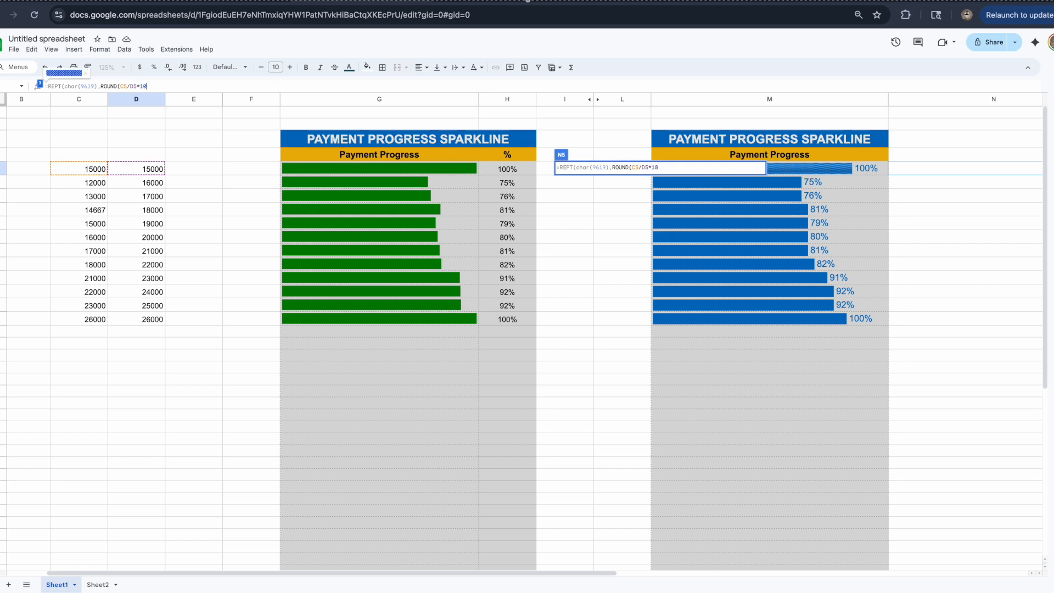
key("BackSpace")
key("BackSpace")
- Set the multiplier to 30, close the ROUND and REPT functions, and join a quoted space onto the bar
type("30")
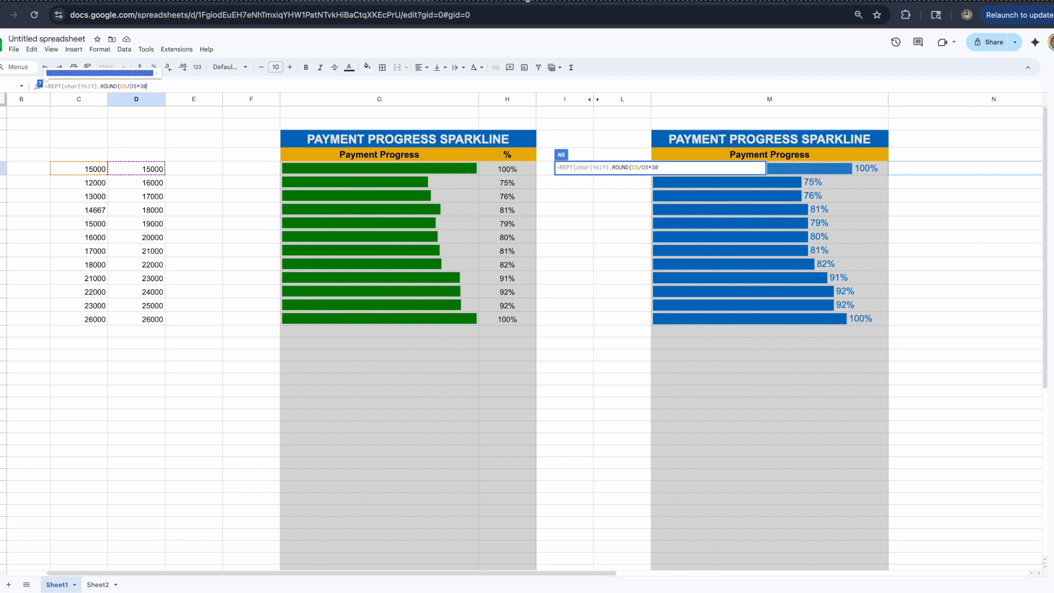
type("))")
type("&")
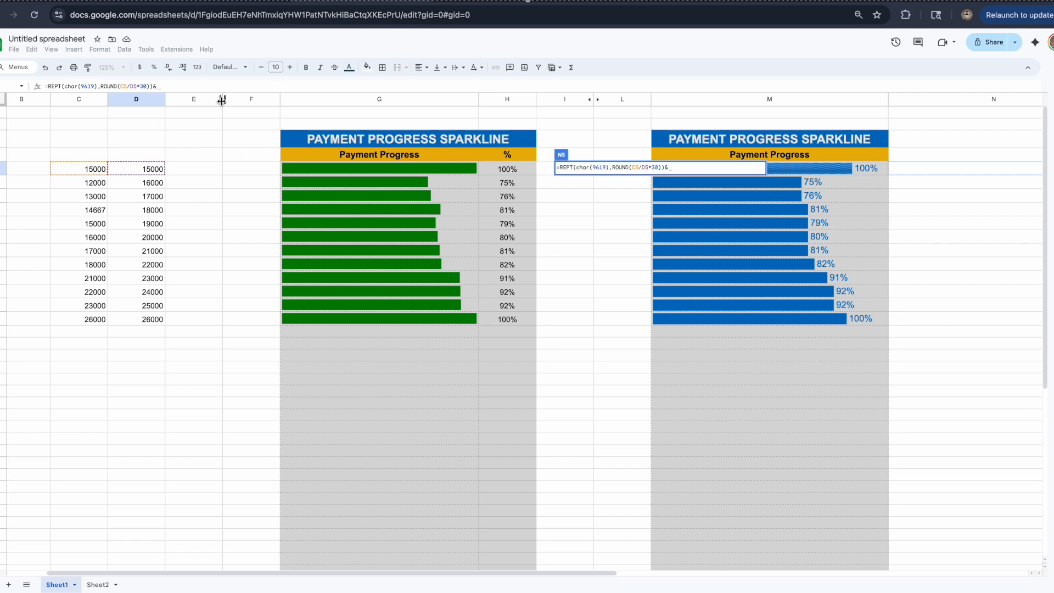
type("\" \"")
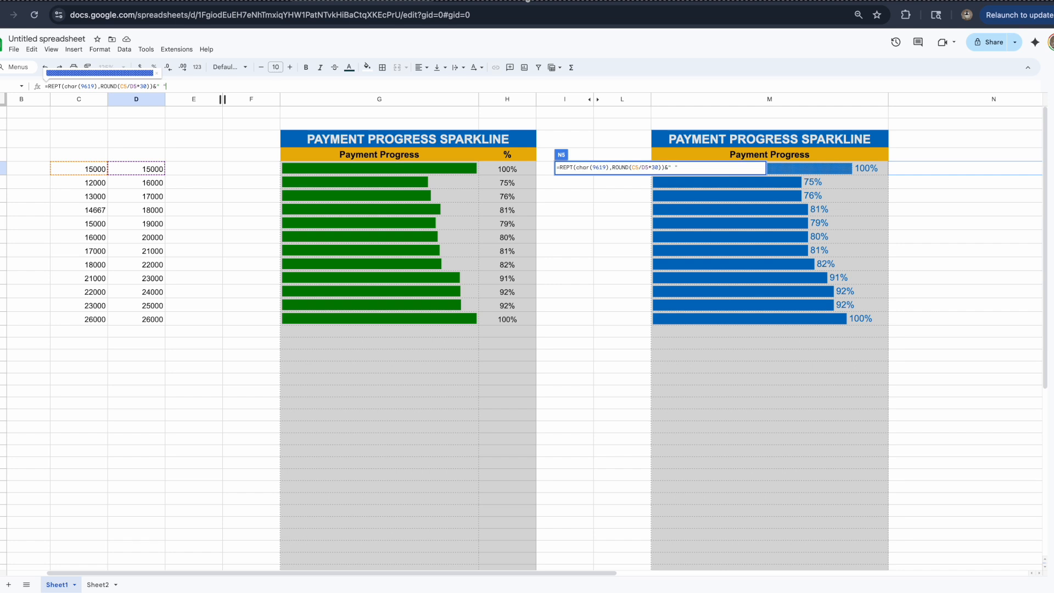
type(" \"&")
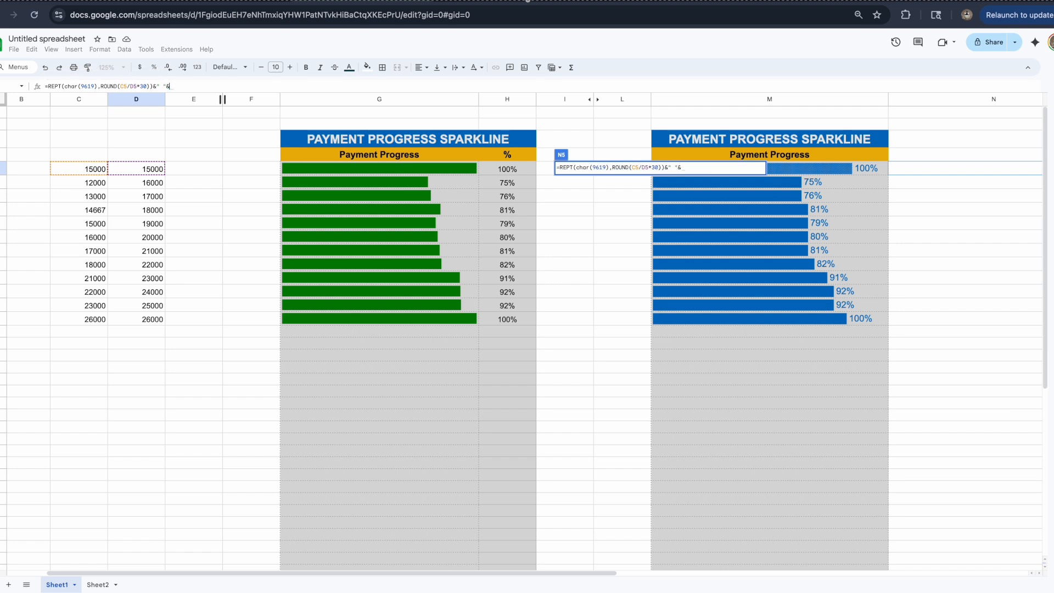
- Append TEXT(C5/D5,"0%") as the percentage label and enter the finished formula in N5
type("text")
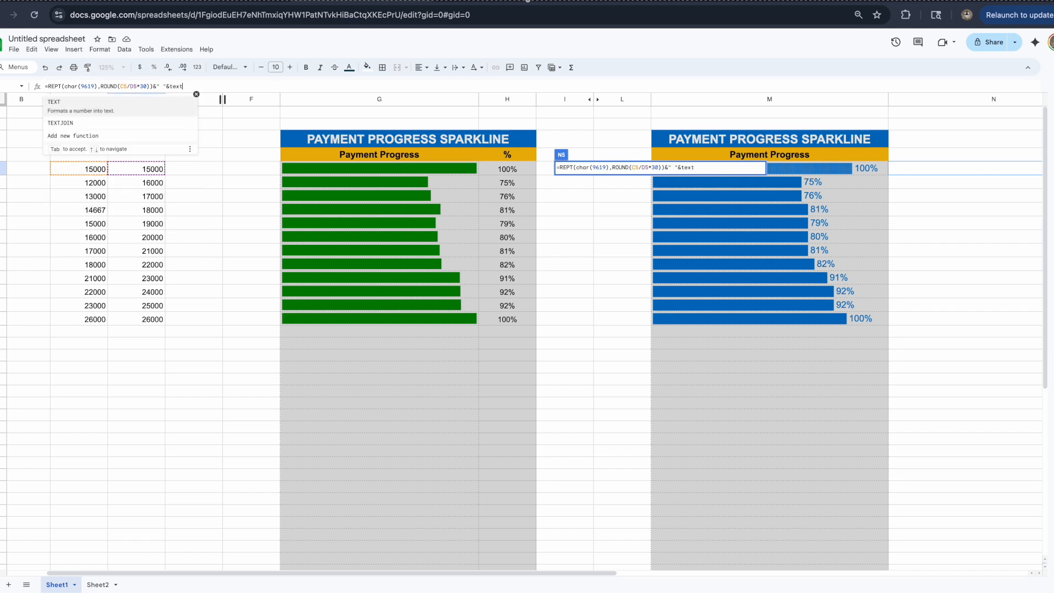
key("Tab")
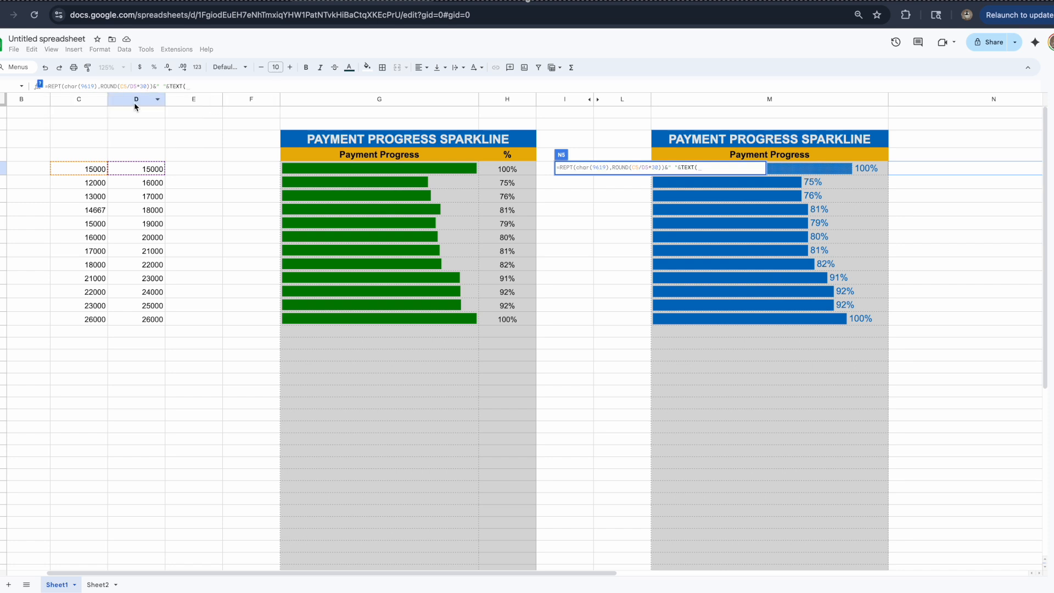
left_click(92, 170)
type("/")
left_click(121, 173)
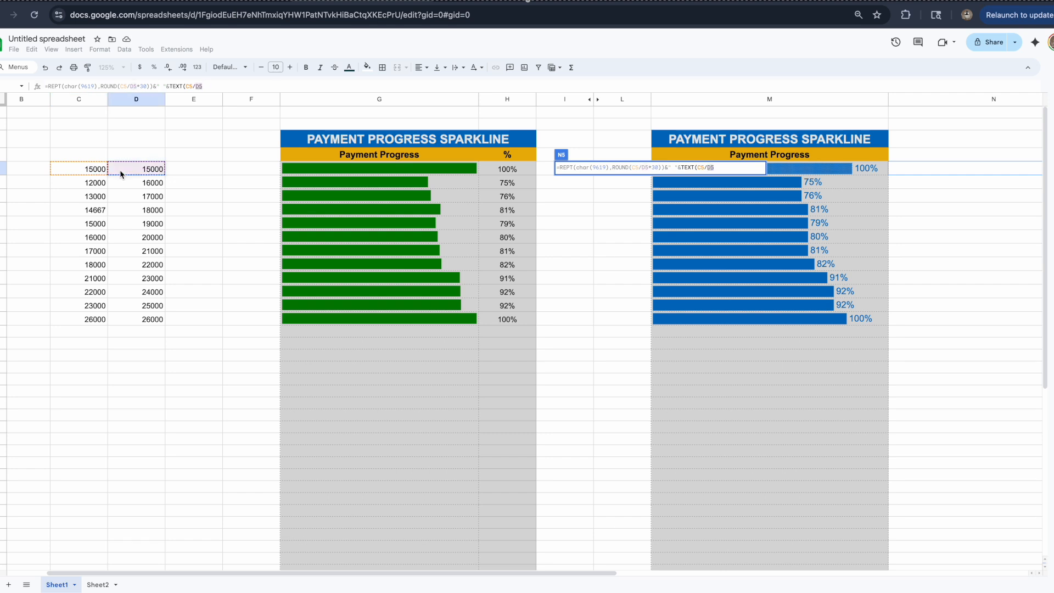
type(",")
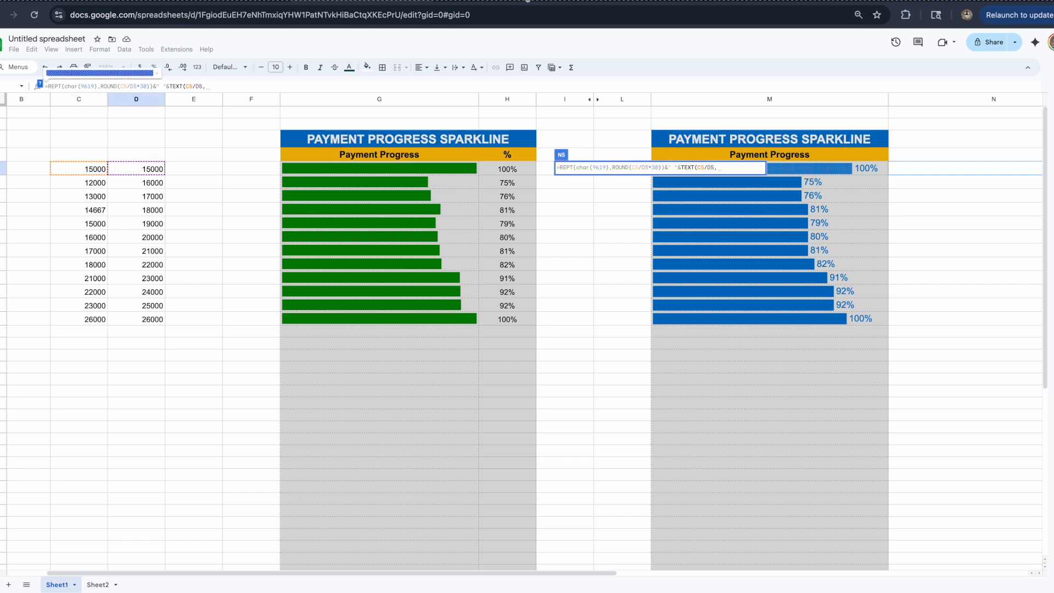
type("\"")
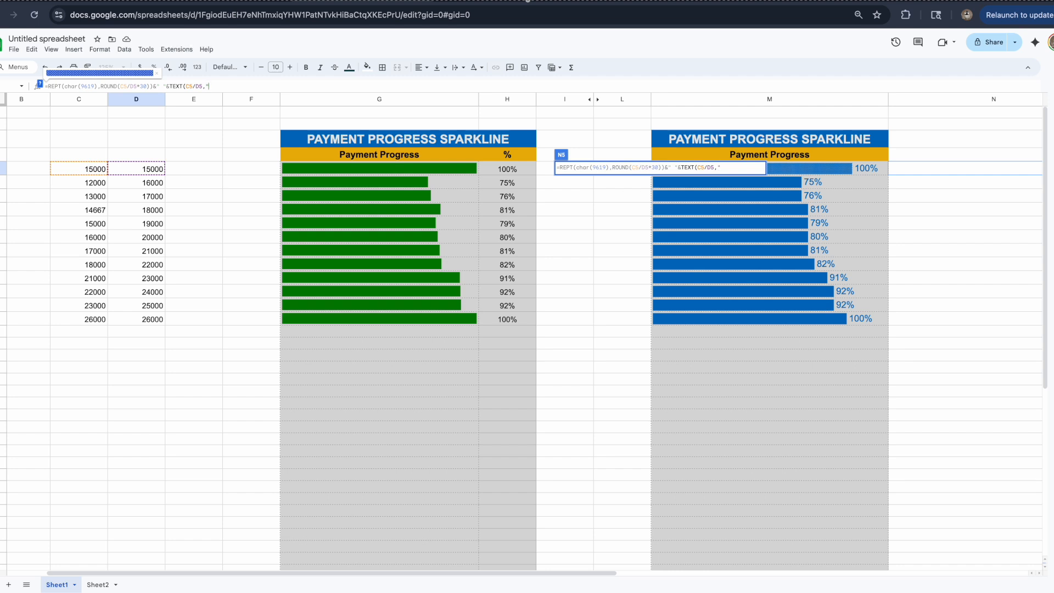
type("0")
type("%")
type(")")
key("Return")
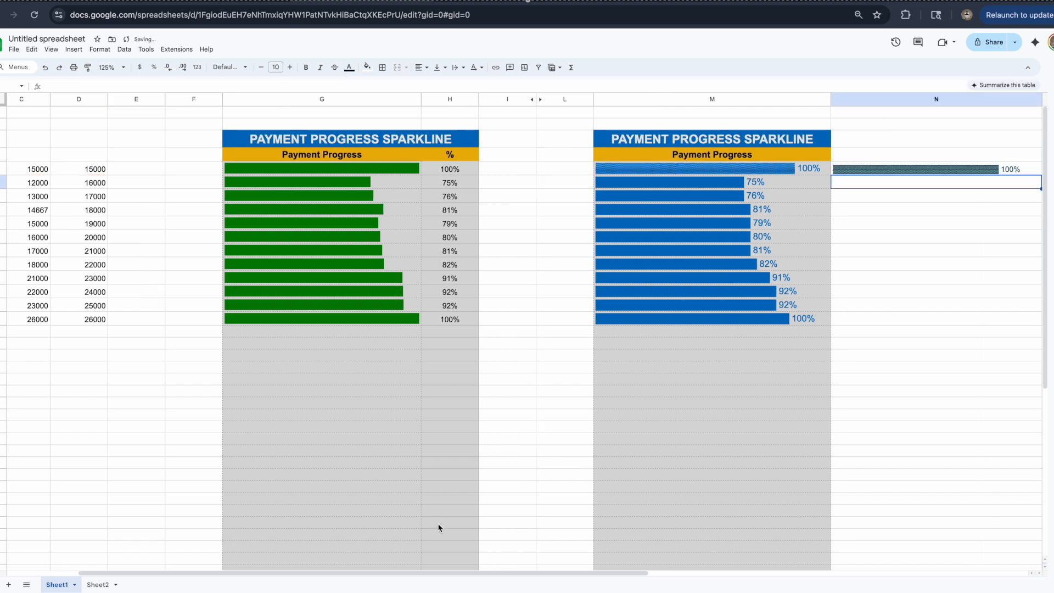
- Set the amount in C5 to 13000 to test the new progress bar
left_click_drag(453, 572, 368, 576)
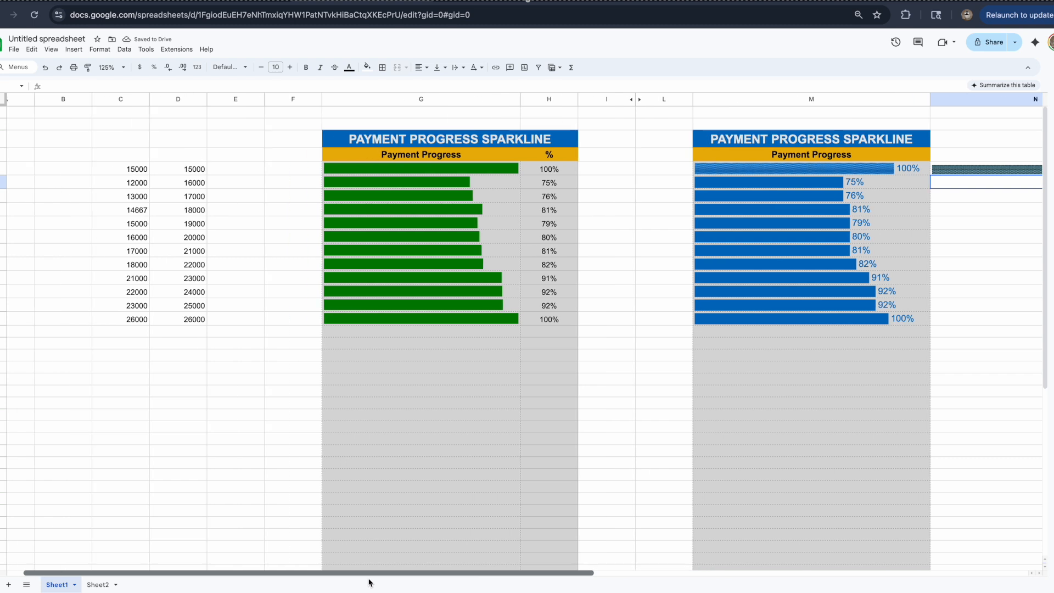
left_click(139, 170)
type("13000")
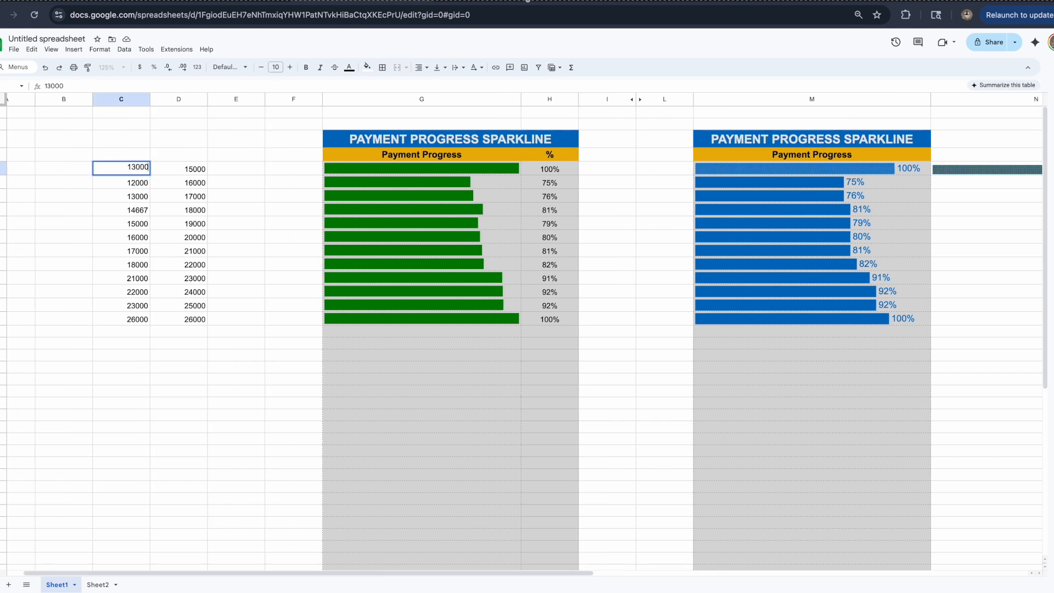
key("Return")
- Recolor the N5 progress bar through its text color, trying red, blue and light blue and finishing with orange
left_click_drag(371, 575, 595, 572)
left_click(666, 172)
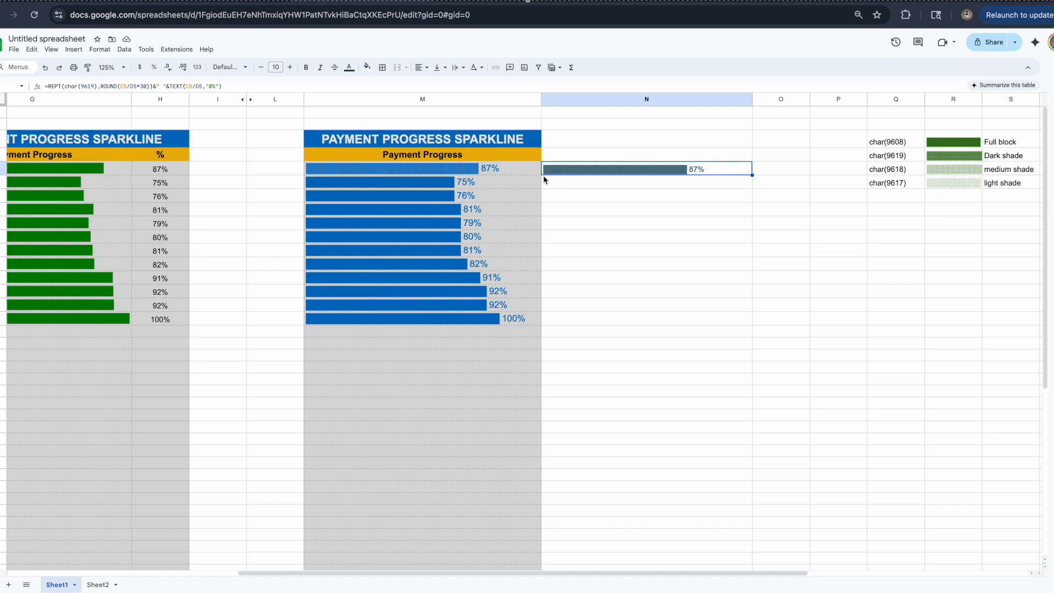
left_click(353, 73)
left_click(360, 112)
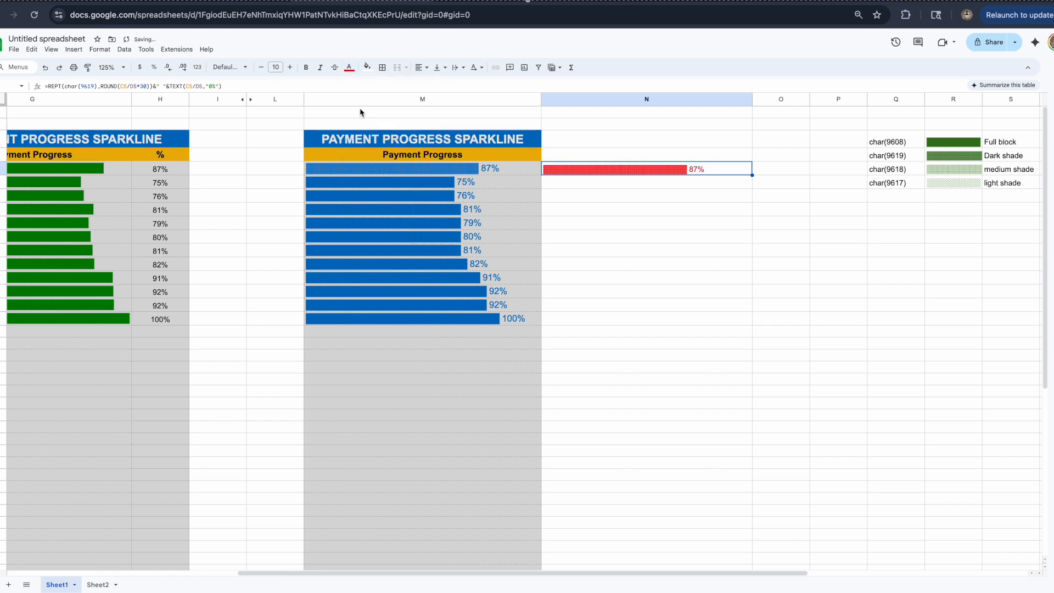
left_click(350, 68)
left_click(376, 191)
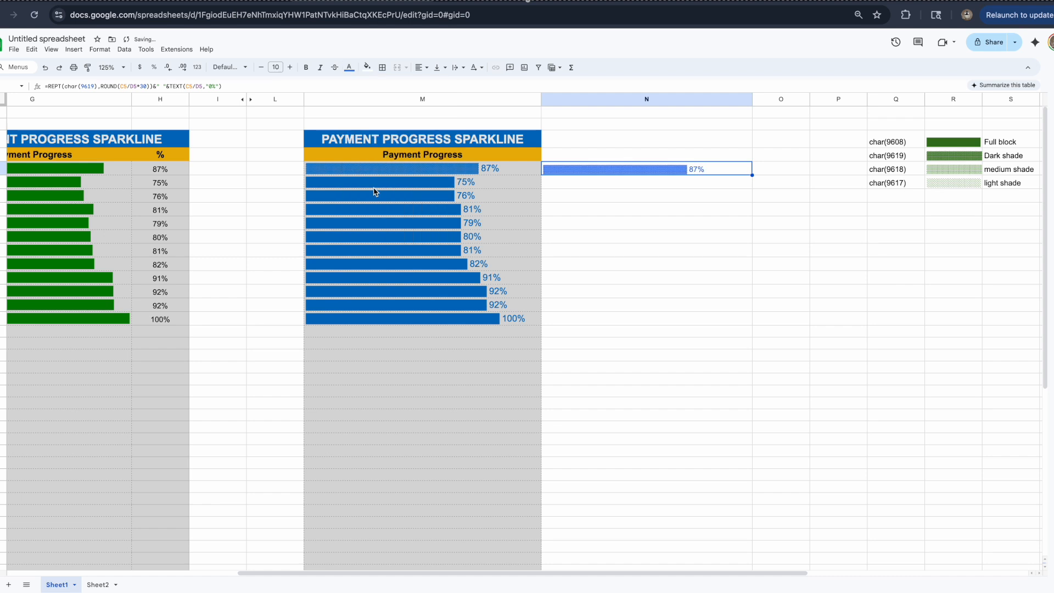
left_click(349, 68)
left_click(410, 140)
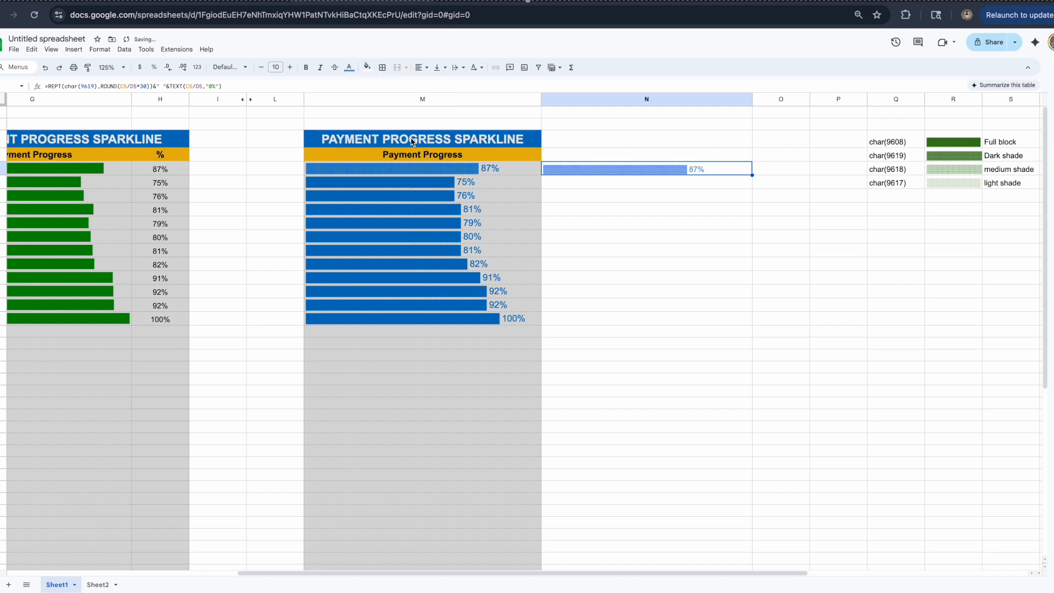
left_click(348, 68)
left_click(412, 190)
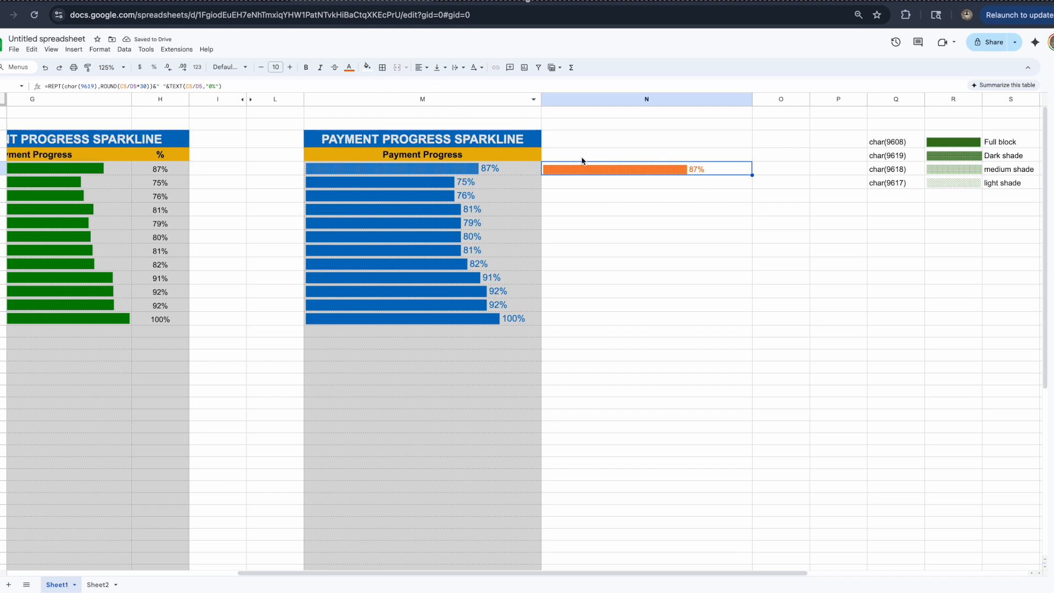
- Change the character code in the N5 formula to 9608 for a full-block bar
left_click(94, 90)
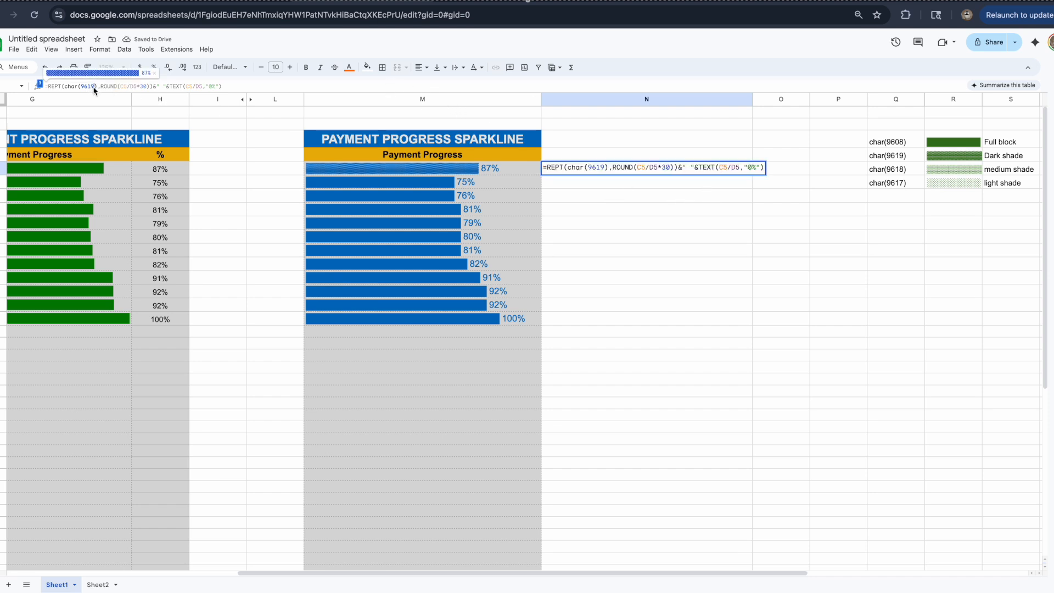
double_click(89, 87)
key("BackSpace")
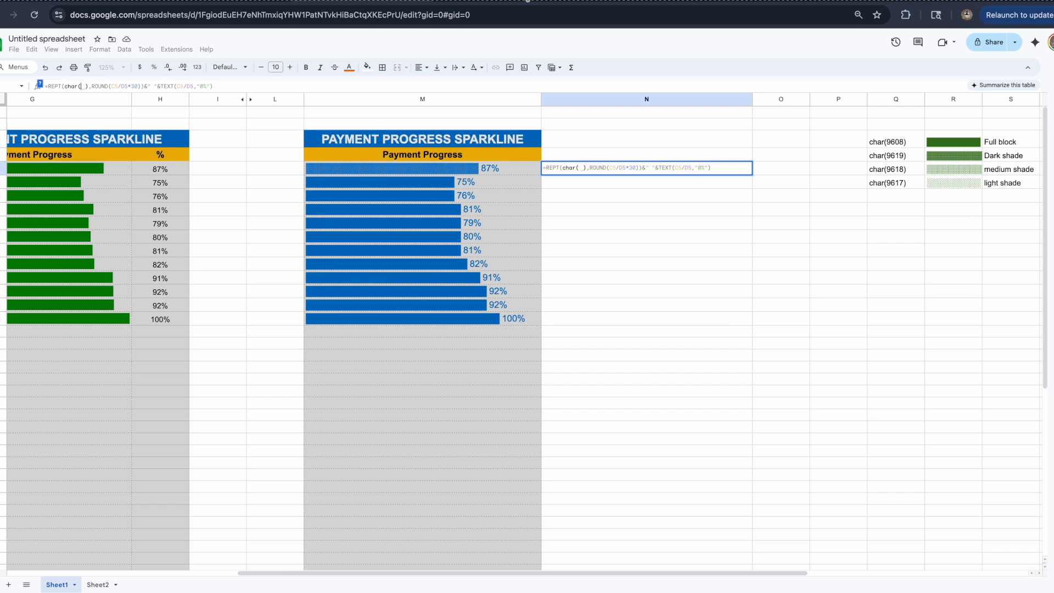
type("9608")
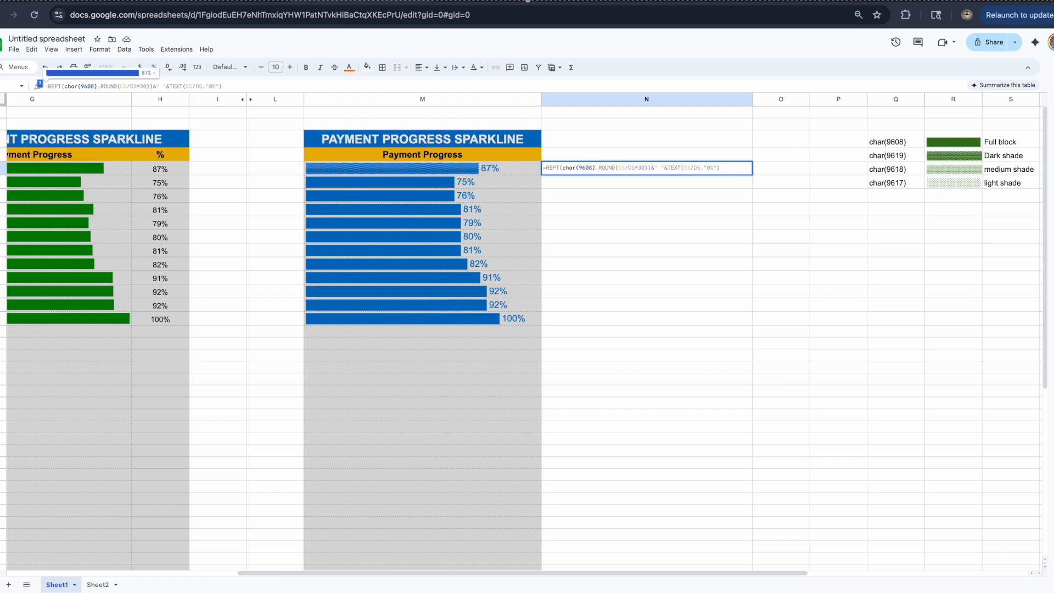
key("Return")
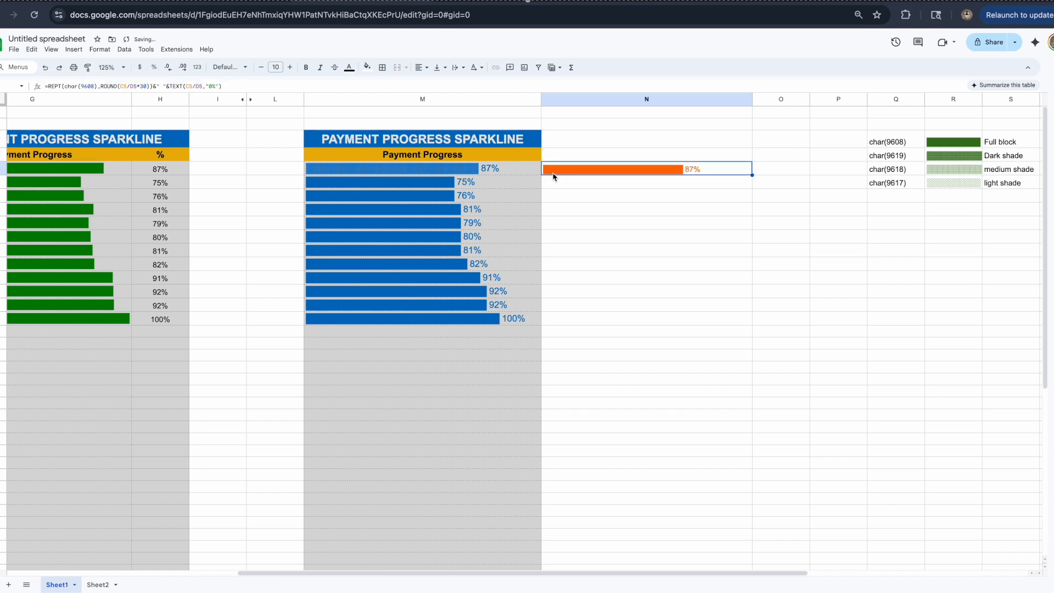
left_click_drag(425, 572, 257, 577)
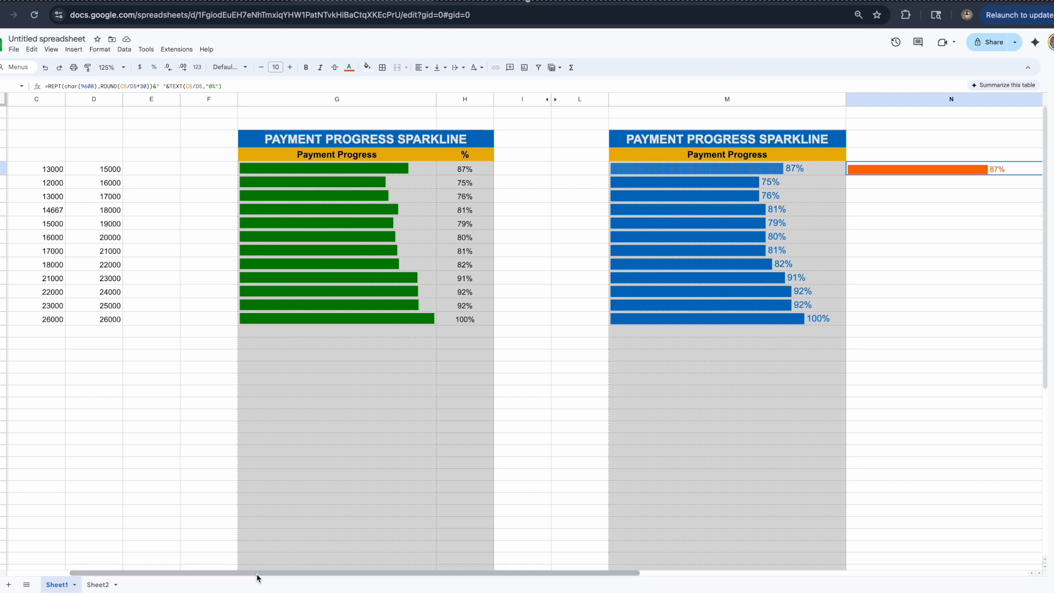
mouse_move(254, 577)
left_mouse_down()
mouse_move(237, 576)
mouse_move(278, 576)
mouse_move(260, 580)
left_mouse_up()
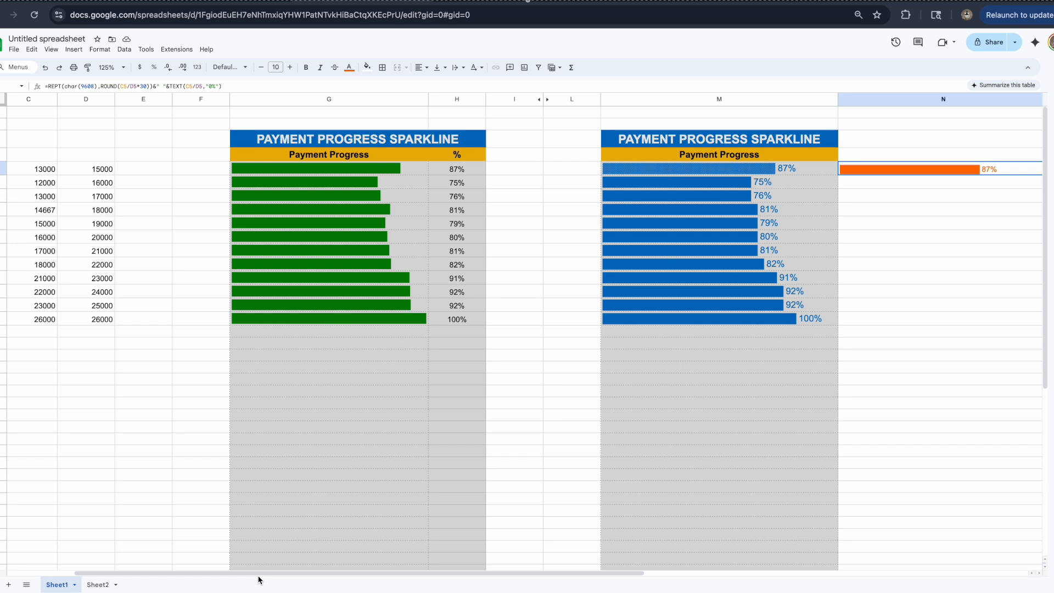